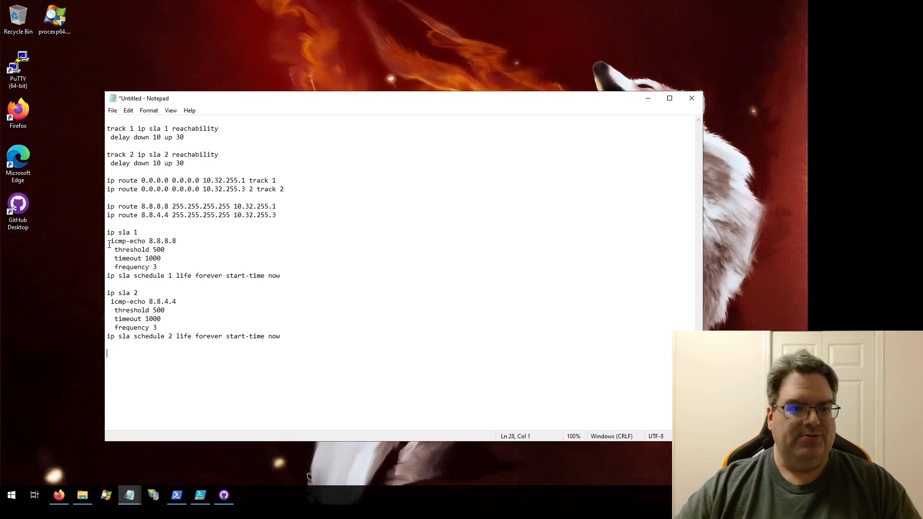
- Review the ICMP echo targets of SLA 1 and 2, the two tracked default routes, and the track 1 reachability and delay settings
{"action": "left_click_drag", "start_coordinate": [111, 241], "coordinate": [185, 242]}
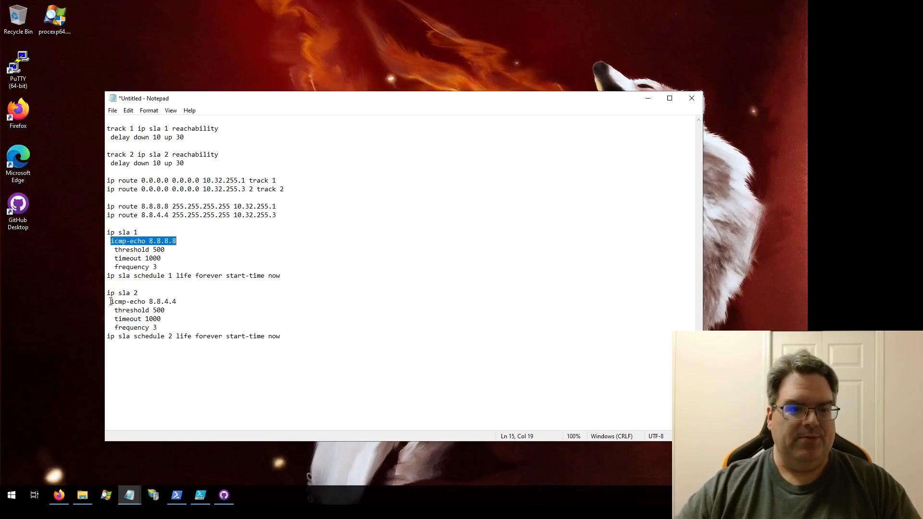
{"action": "left_click_drag", "start_coordinate": [111, 302], "coordinate": [187, 301]}
{"action": "left_click", "coordinate": [187, 302]}
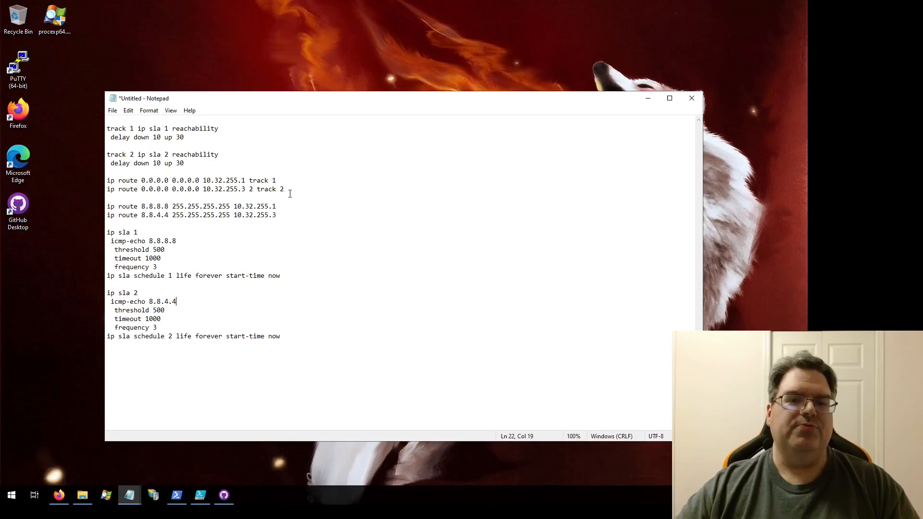
{"action": "left_click_drag", "start_coordinate": [288, 190], "coordinate": [107, 181]}
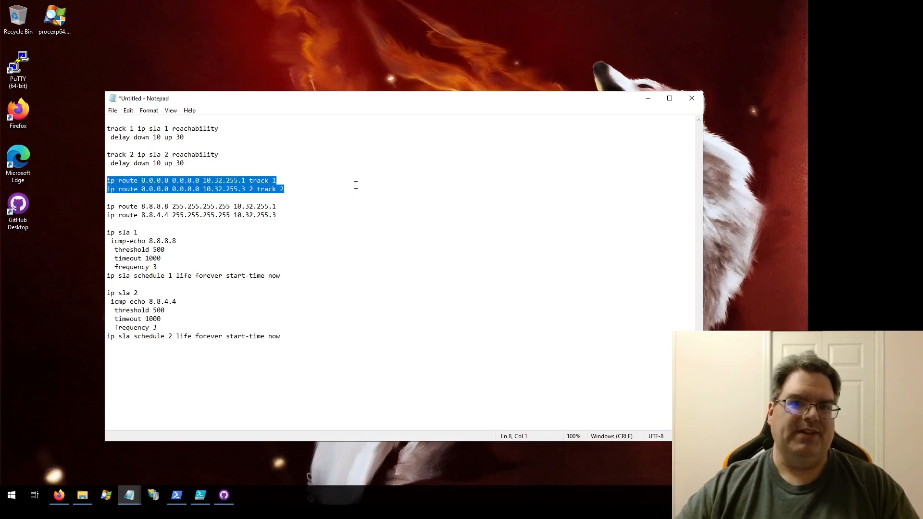
{"action": "left_click", "coordinate": [316, 190]}
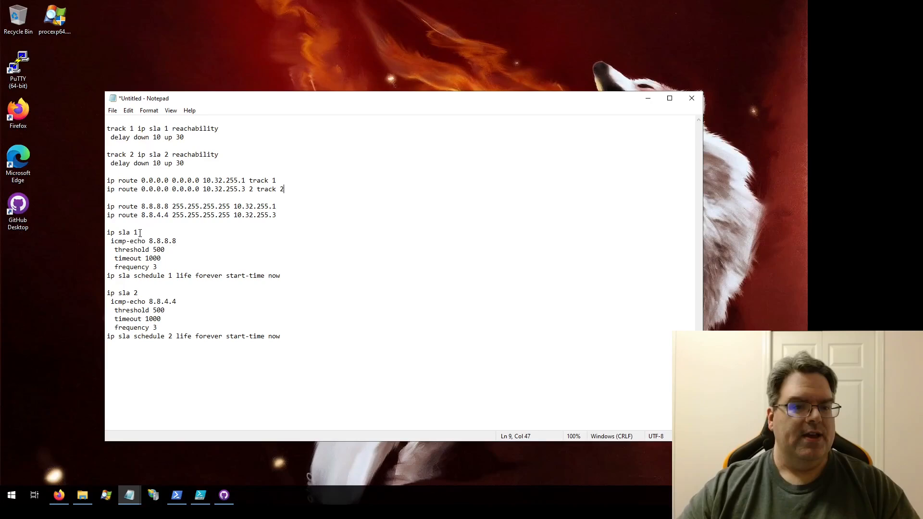
{"action": "left_click_drag", "start_coordinate": [139, 233], "coordinate": [134, 233]}
{"action": "left_click", "coordinate": [158, 233]}
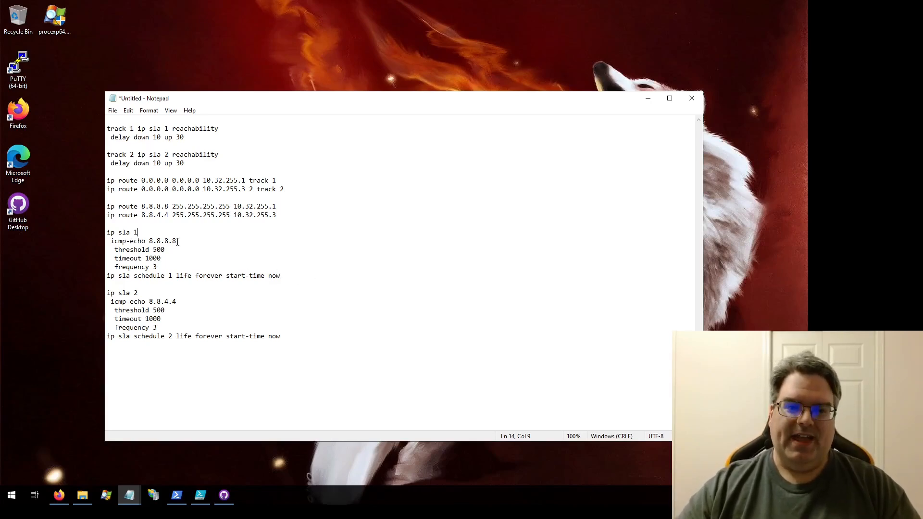
{"action": "left_click_drag", "start_coordinate": [178, 242], "coordinate": [148, 242]}
{"action": "left_click", "coordinate": [194, 240]}
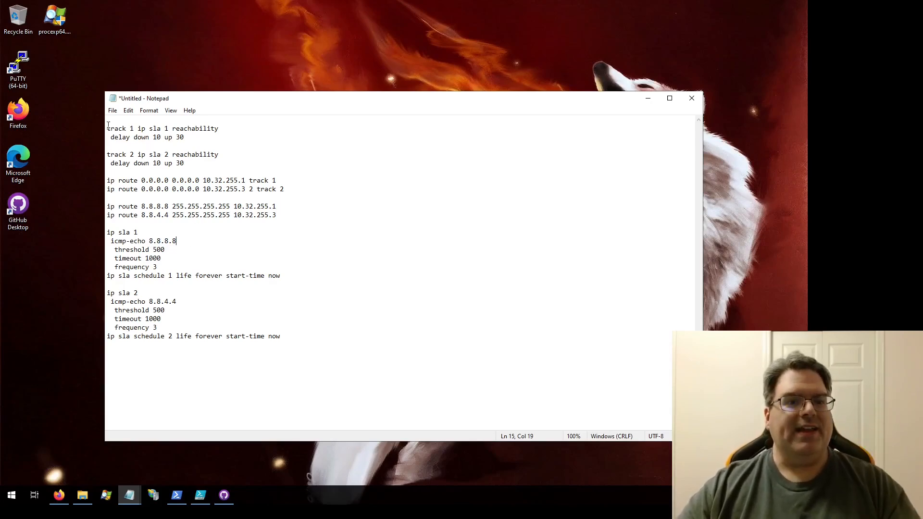
{"action": "left_click_drag", "start_coordinate": [106, 128], "coordinate": [212, 135]}
{"action": "left_click", "coordinate": [212, 135]}
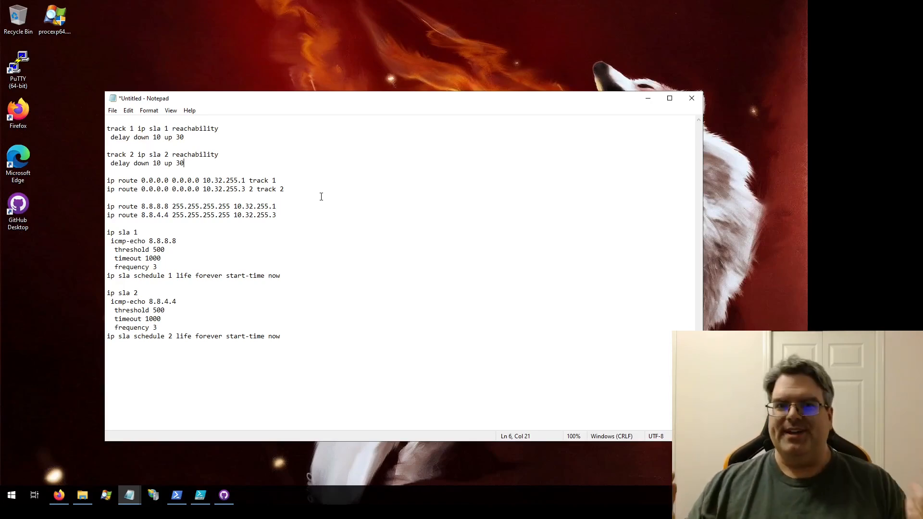
- Examine the static host routes for 8.8.8.8 and 8.8.4.4 and compare their next-hop addresses
{"action": "left_click_drag", "start_coordinate": [287, 214], "coordinate": [106, 207]}
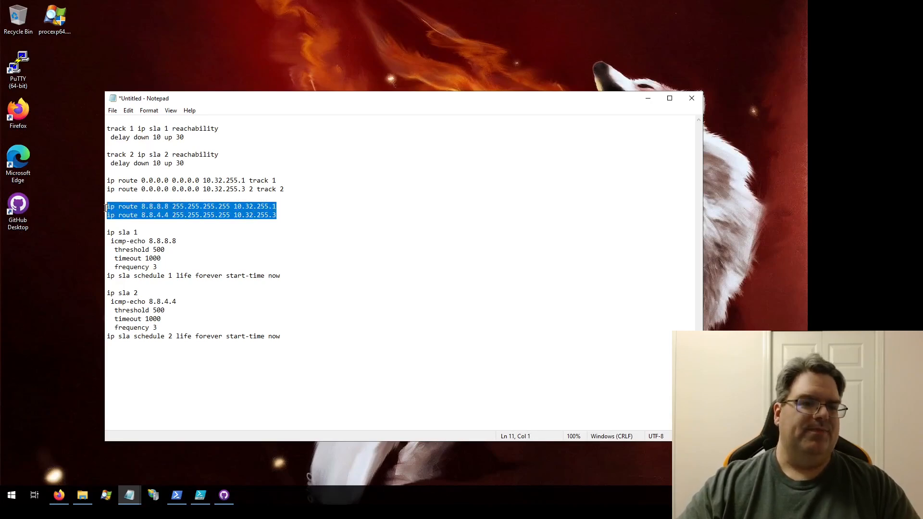
{"action": "left_click", "coordinate": [286, 216]}
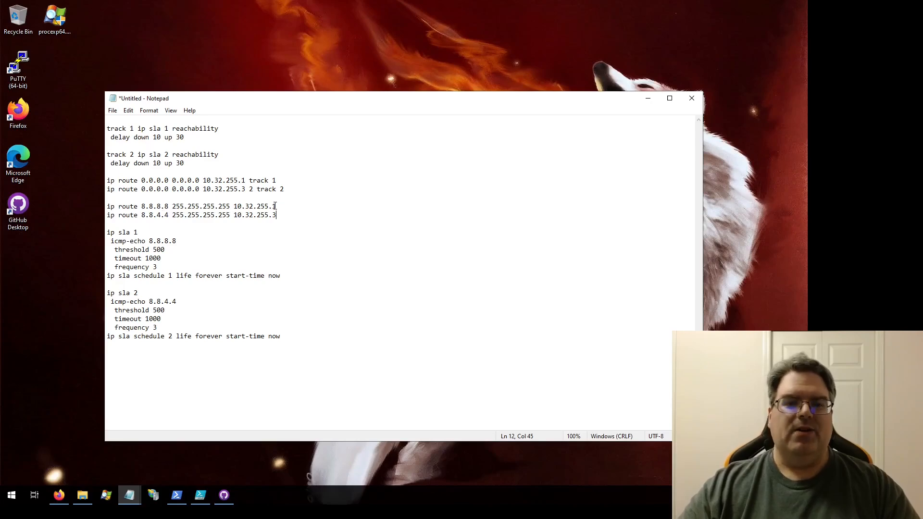
{"action": "left_click_drag", "start_coordinate": [276, 206], "coordinate": [272, 206]}
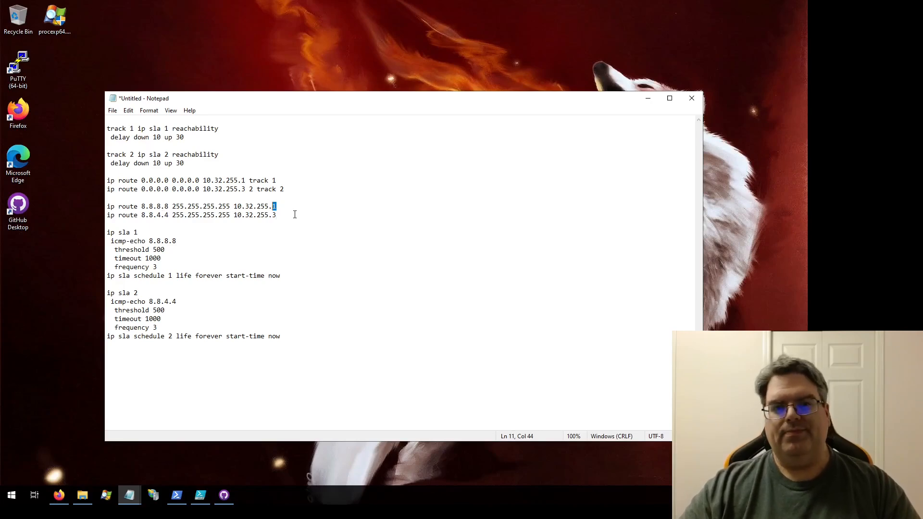
{"action": "left_click", "coordinate": [284, 213]}
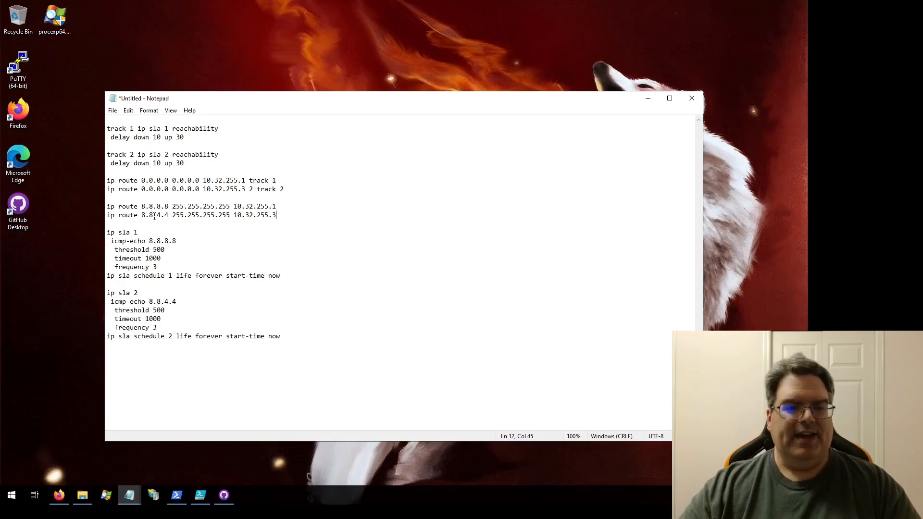
{"action": "left_click_drag", "start_coordinate": [279, 215], "coordinate": [271, 214]}
{"action": "left_click", "coordinate": [290, 217]}
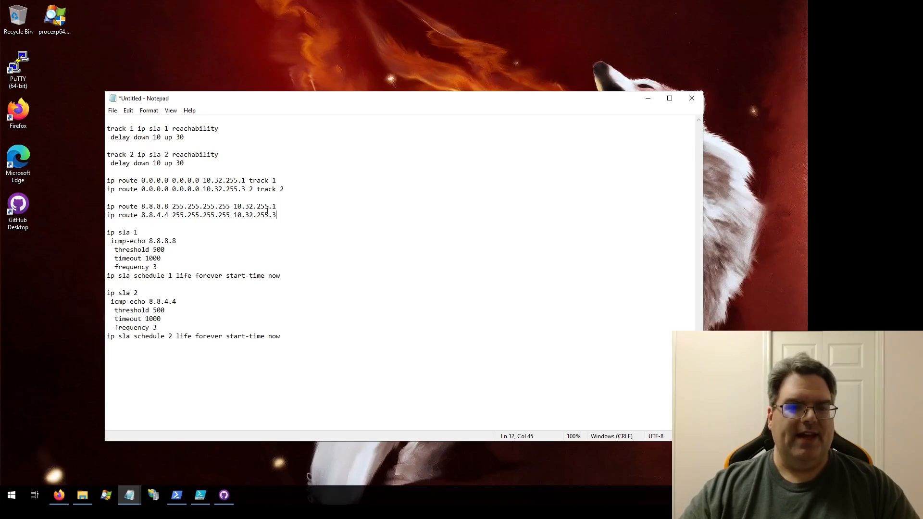
{"action": "left_click_drag", "start_coordinate": [272, 206], "coordinate": [278, 215]}
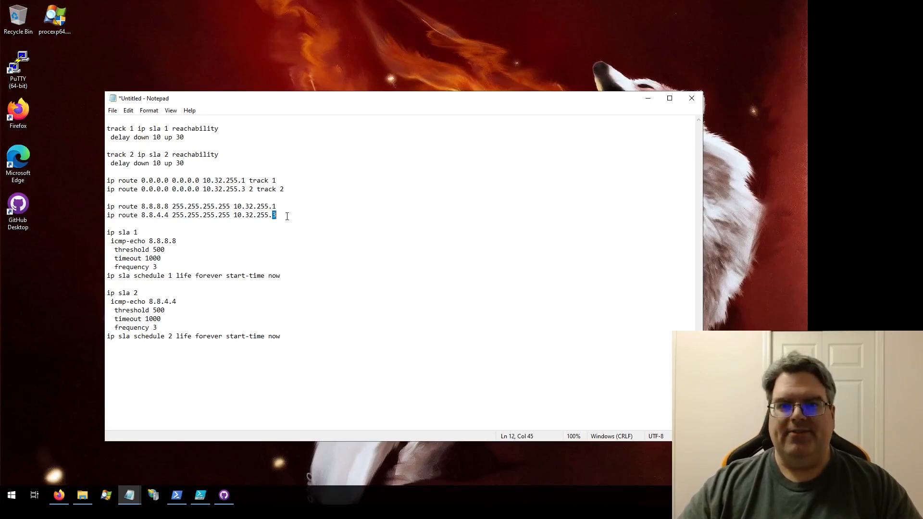
{"action": "left_click", "coordinate": [287, 216]}
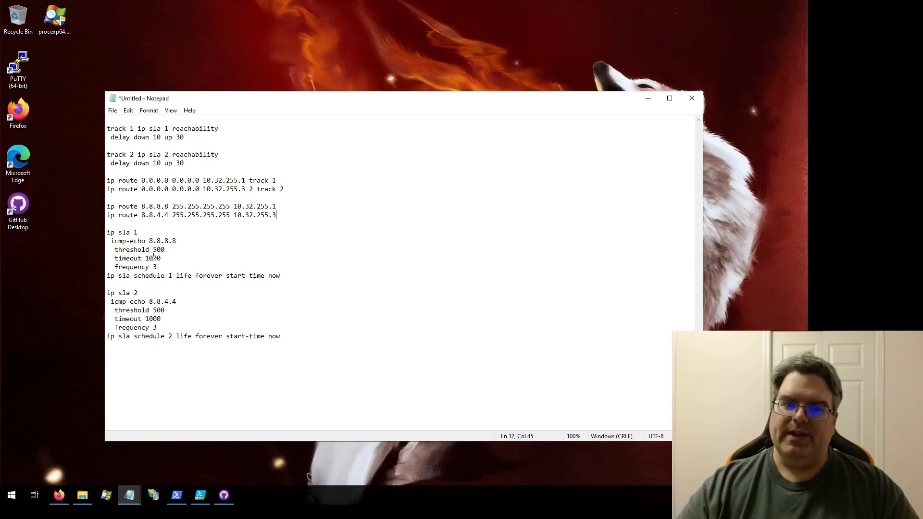
{"action": "left_click_drag", "start_coordinate": [271, 206], "coordinate": [280, 207]}
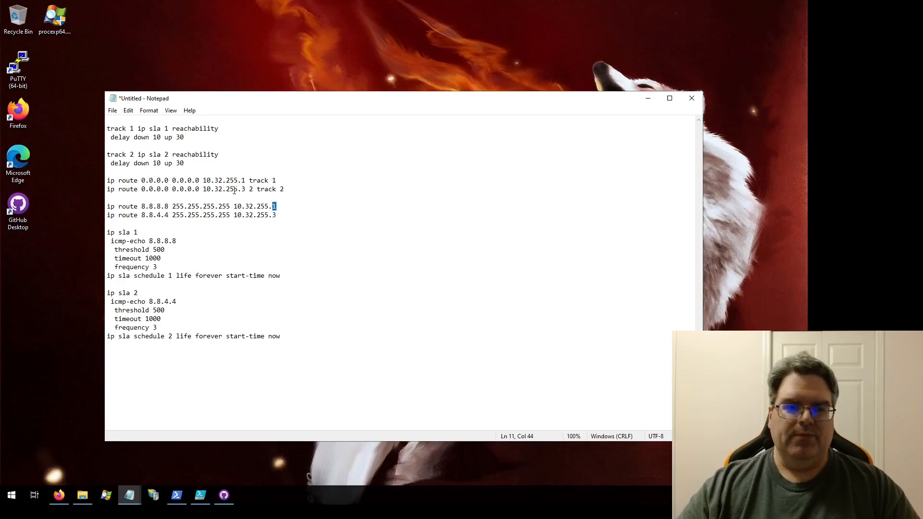
- Examine the destination, next hops, administrative distance and track options of the two default routes
{"action": "left_click", "coordinate": [139, 182]}
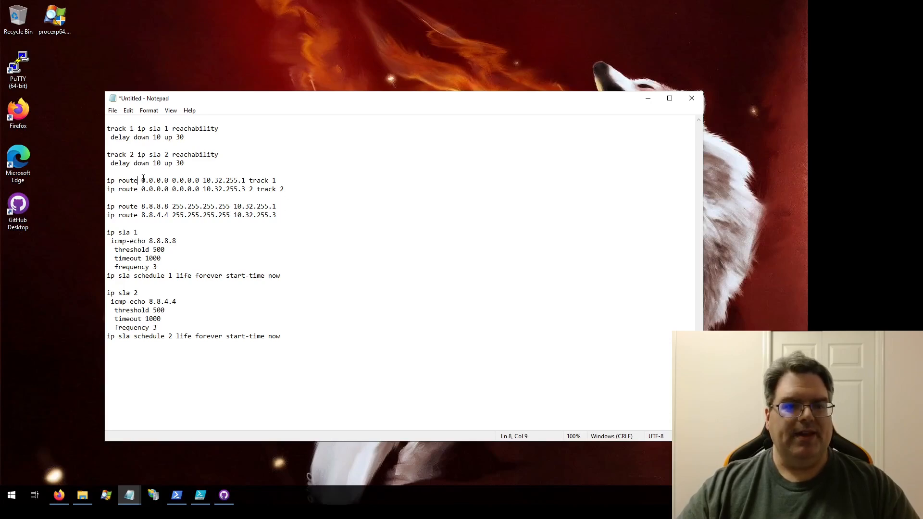
{"action": "left_click_drag", "start_coordinate": [142, 181], "coordinate": [200, 180]}
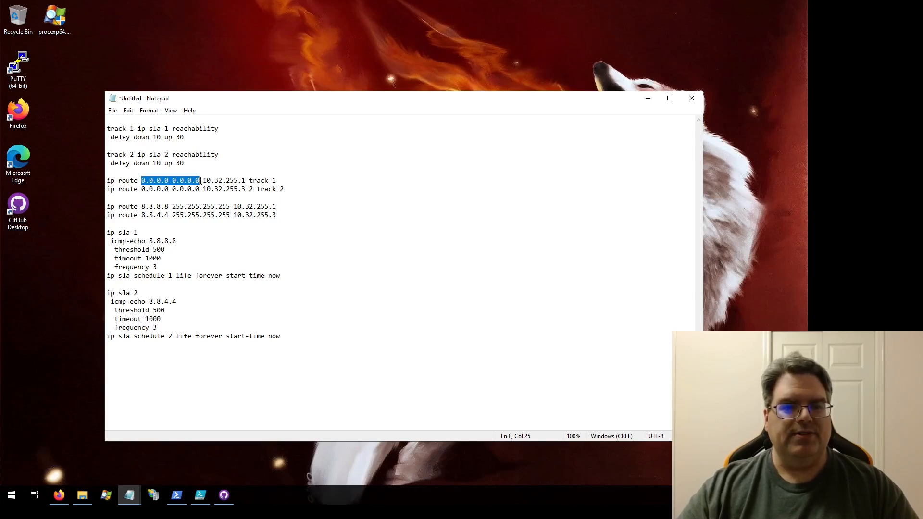
{"action": "left_click", "coordinate": [173, 180]}
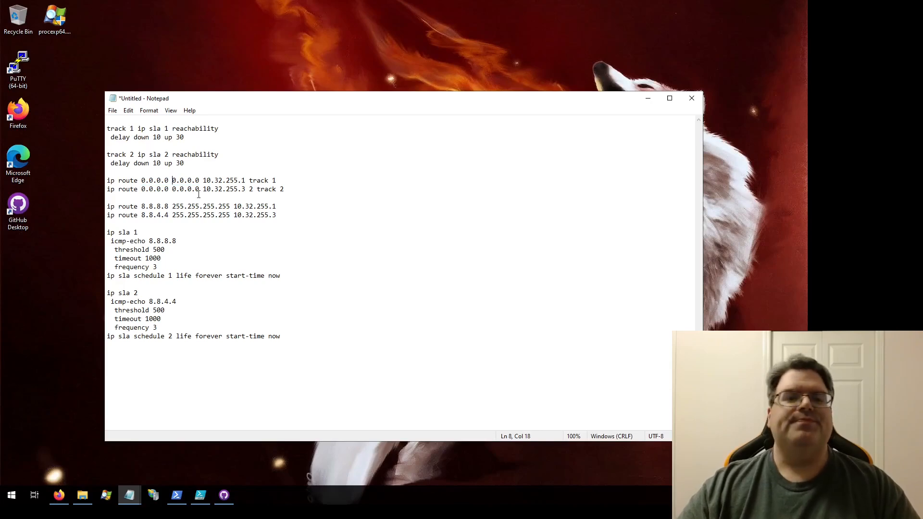
{"action": "left_click", "coordinate": [252, 182]}
{"action": "left_click_drag", "start_coordinate": [250, 181], "coordinate": [278, 181]}
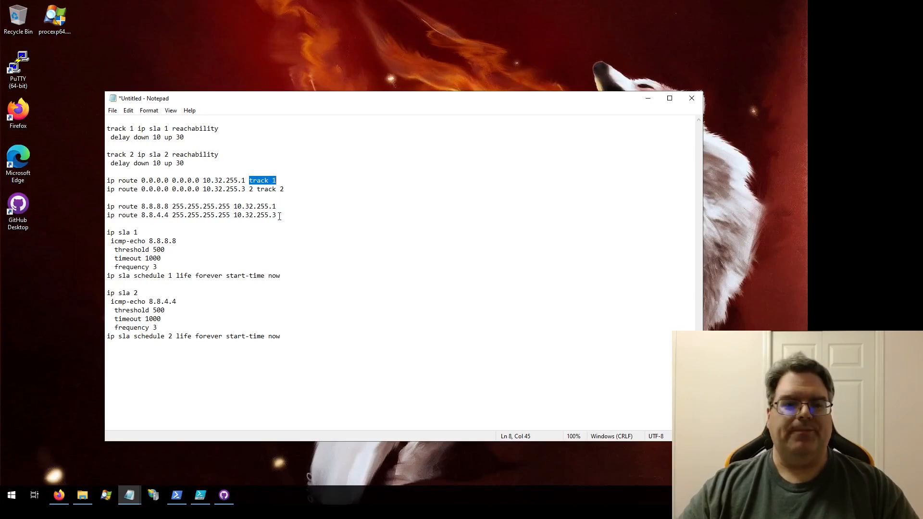
{"action": "left_click", "coordinate": [290, 190]}
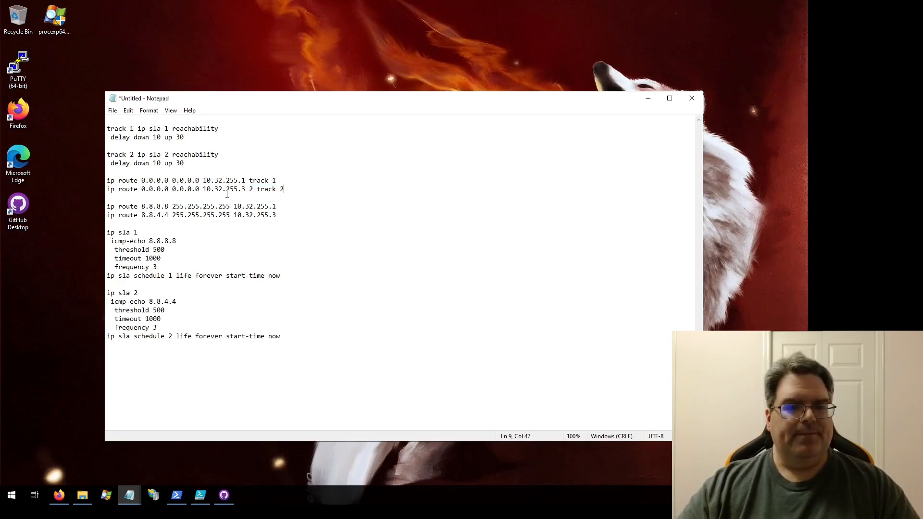
{"action": "left_click_drag", "start_coordinate": [241, 189], "coordinate": [245, 189]}
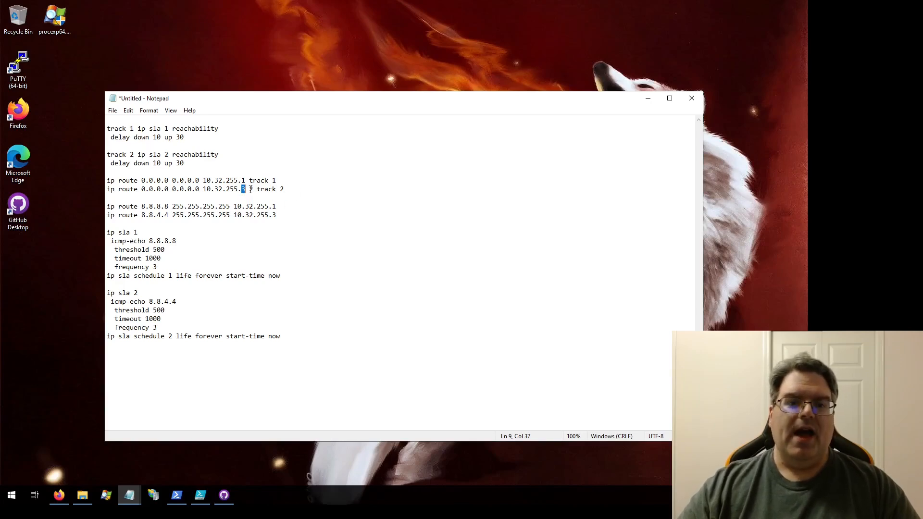
{"action": "left_click_drag", "start_coordinate": [249, 189], "coordinate": [254, 189]}
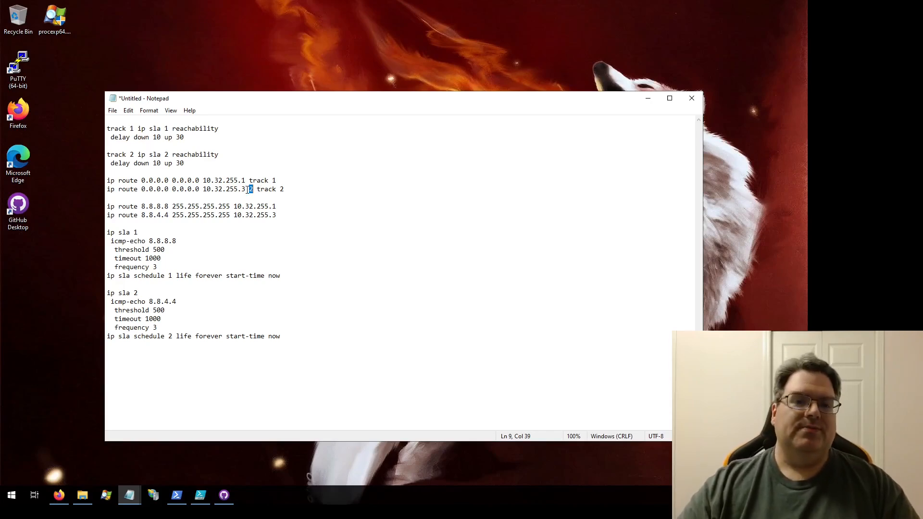
{"action": "left_click", "coordinate": [252, 191]}
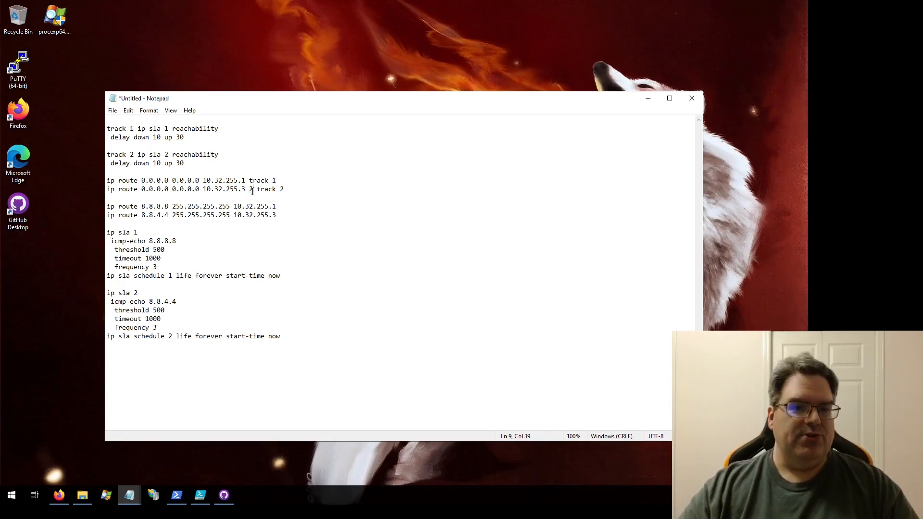
{"action": "left_click_drag", "start_coordinate": [256, 189], "coordinate": [285, 189]}
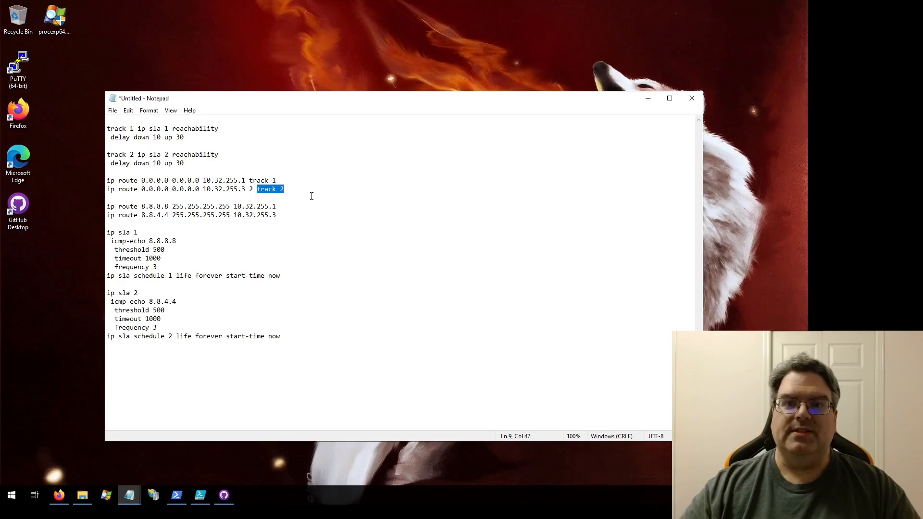
{"action": "left_click", "coordinate": [304, 336]}
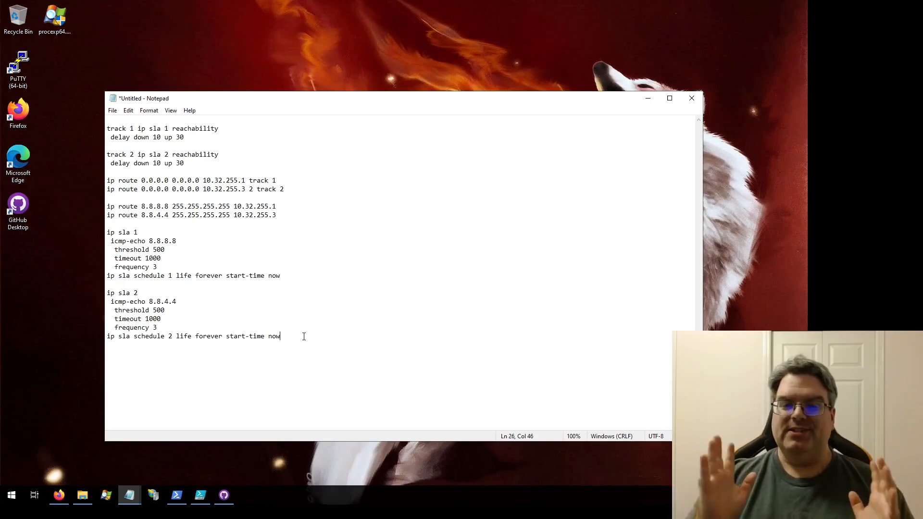
{"action": "left_click", "coordinate": [275, 206]}
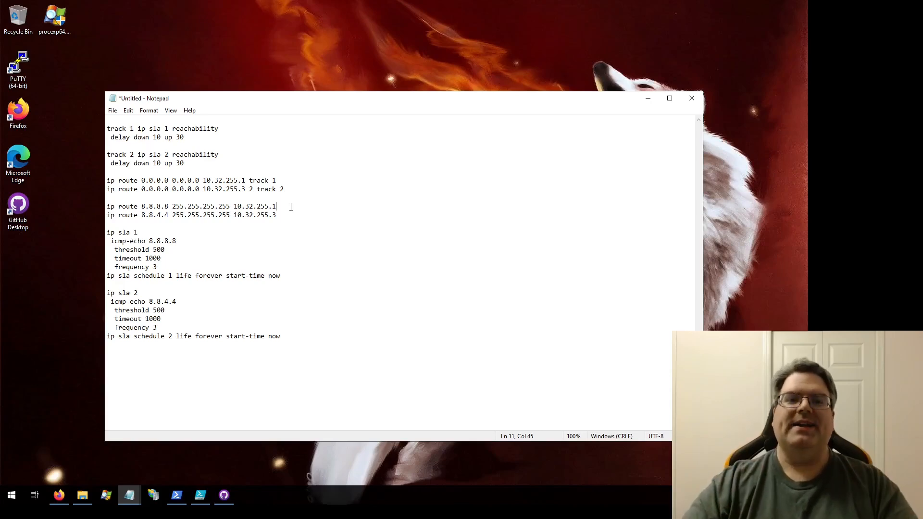
{"action": "left_click_drag", "start_coordinate": [240, 181], "coordinate": [247, 181]}
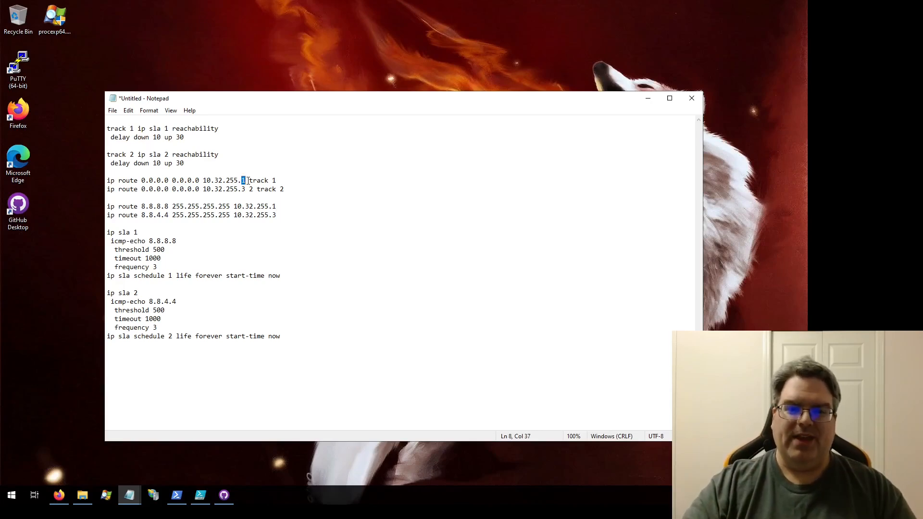
{"action": "left_click", "coordinate": [289, 180]}
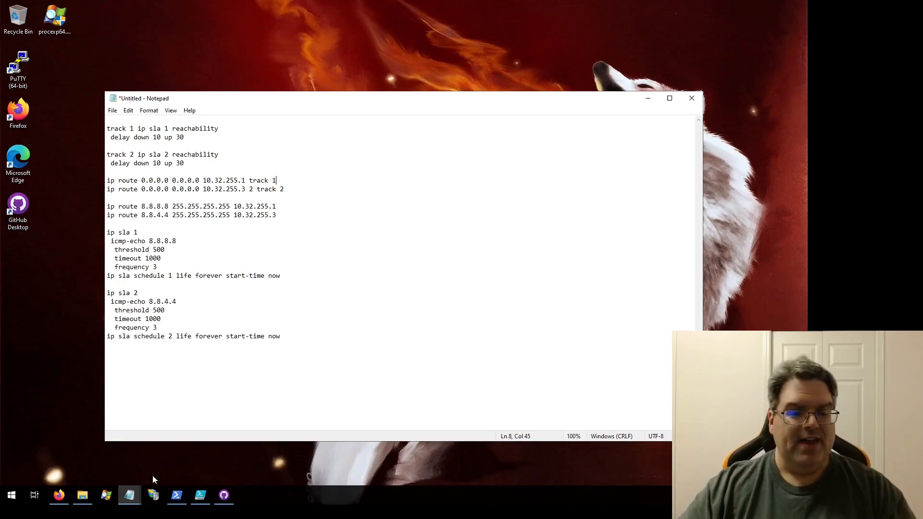
- Copy the whole SLA 3 and track 11 configuration from the other Notepad window and append it below the SLA 2 block
{"action": "left_click", "coordinate": [175, 448]}
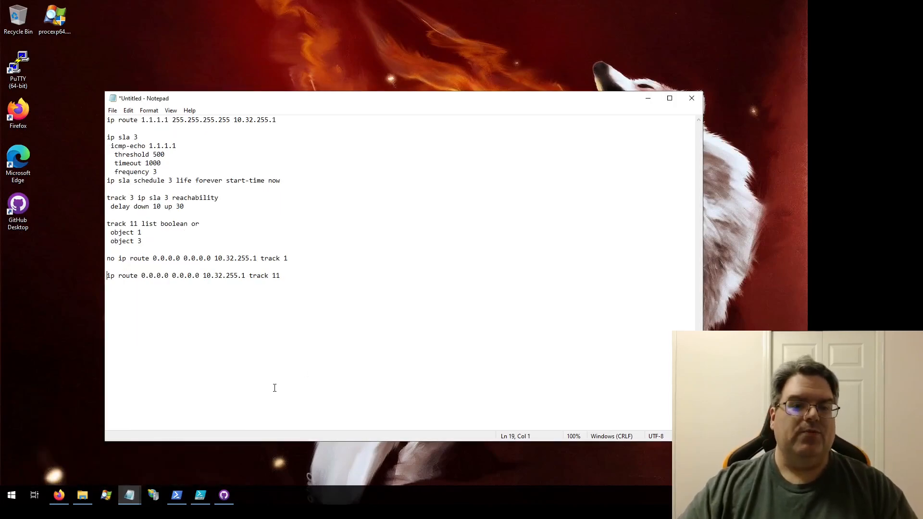
{"action": "left_click_drag", "start_coordinate": [276, 274], "coordinate": [105, 118]}
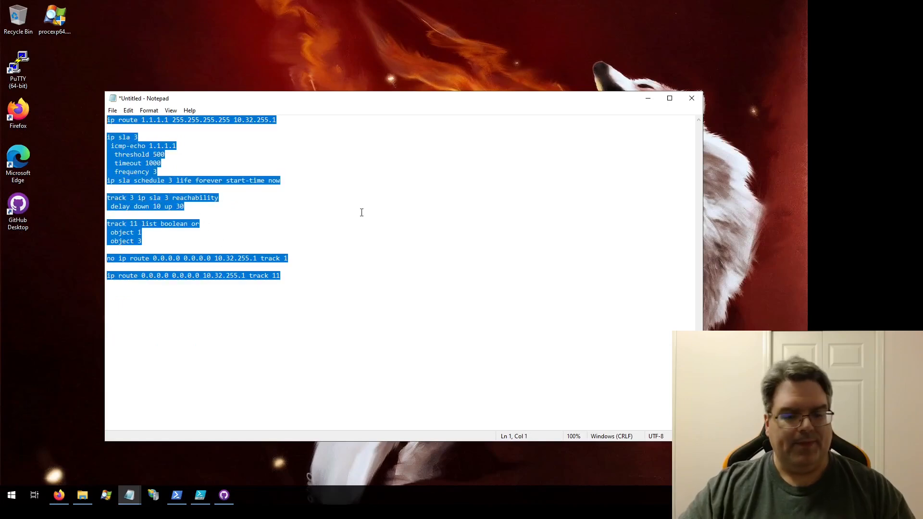
{"action": "left_click", "coordinate": [649, 101]}
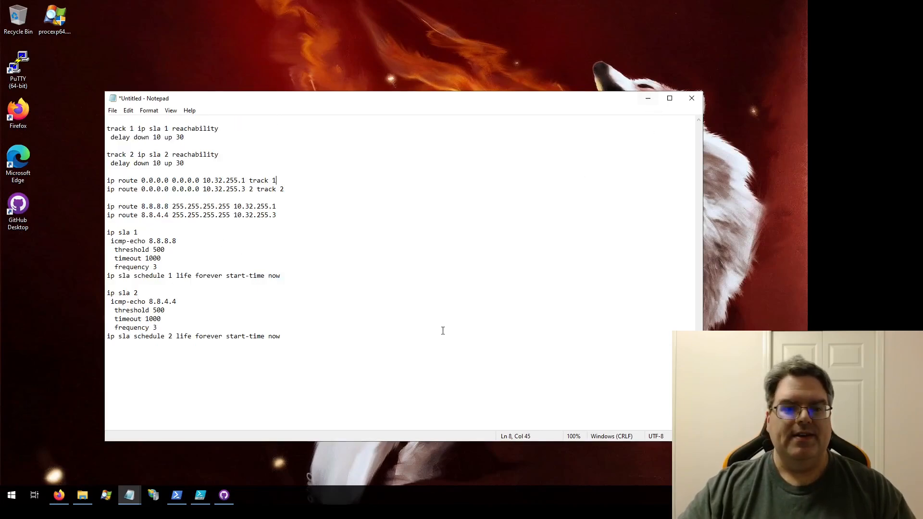
{"action": "left_click", "coordinate": [452, 369]}
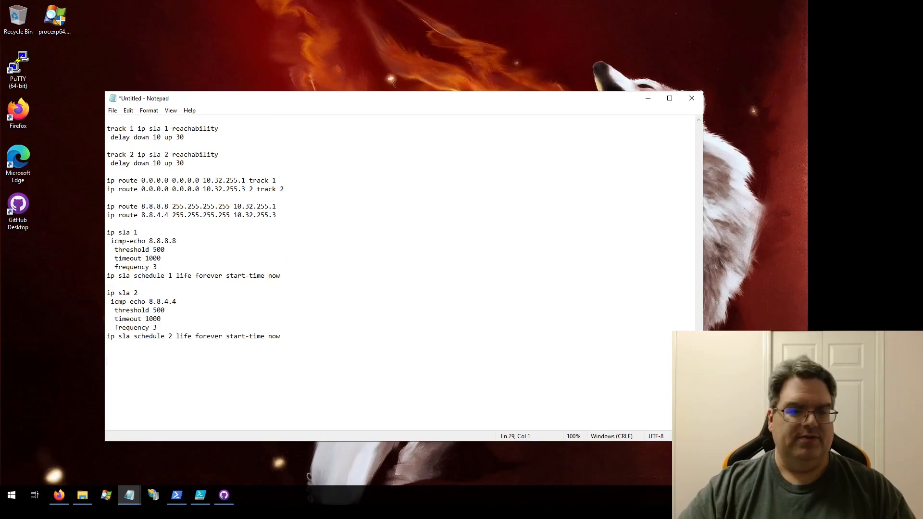
{"action": "type", "text": "ip route 1.1.1.1 255.255.255.255 10.32.255.1  ip sla 3  icmp-echo 1.1.1.1   threshold 500   timeout 1000   frequency 3 ip sla schedule 3 life forever start-time now  track 3 ip sla 3 reachability  delay down 10 up 30  track 11 list boolean or  object 1  object 3  no ip route 0.0.0.0 0.0.0.0 10.32.255.1 track 1  ip route 0.0.0.0 0.0.0.0 10.32.255.1 track 11"}
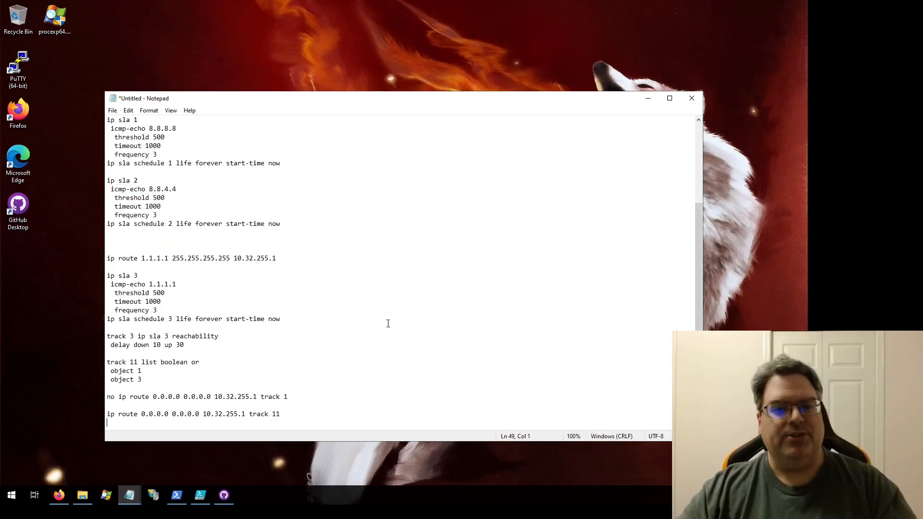
- Move the 1.1.1.1 host route via 10.32.255.1 up to the line directly below the 8.8.4.4 host route
{"action": "left_click_drag", "start_coordinate": [283, 259], "coordinate": [106, 258]}
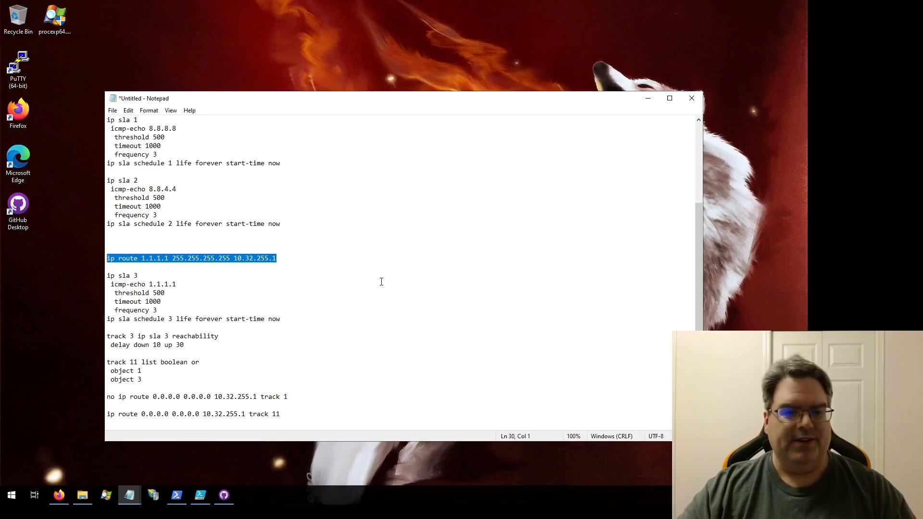
{"action": "key", "text": "ctrl+x"}
{"action": "key", "text": "Up"}
{"action": "key", "text": "Up"}
{"action": "key", "text": "Up"}
{"action": "key", "text": "Up"}
{"action": "key", "text": "Up"}
{"action": "key", "text": "Up"}
{"action": "key", "text": "Up"}
{"action": "key", "text": "Up"}
{"action": "key", "text": "Up"}
{"action": "key", "text": "Up"}
{"action": "key", "text": "Up"}
{"action": "key", "text": "Up"}
{"action": "key", "text": "Up"}
{"action": "key", "text": "Up"}
{"action": "key", "text": "Up"}
{"action": "key", "text": "Up"}
{"action": "key", "text": "Up"}
{"action": "key", "text": "Up"}
{"action": "key", "text": "Up"}
{"action": "key", "text": "Up"}
{"action": "key", "text": "Up"}
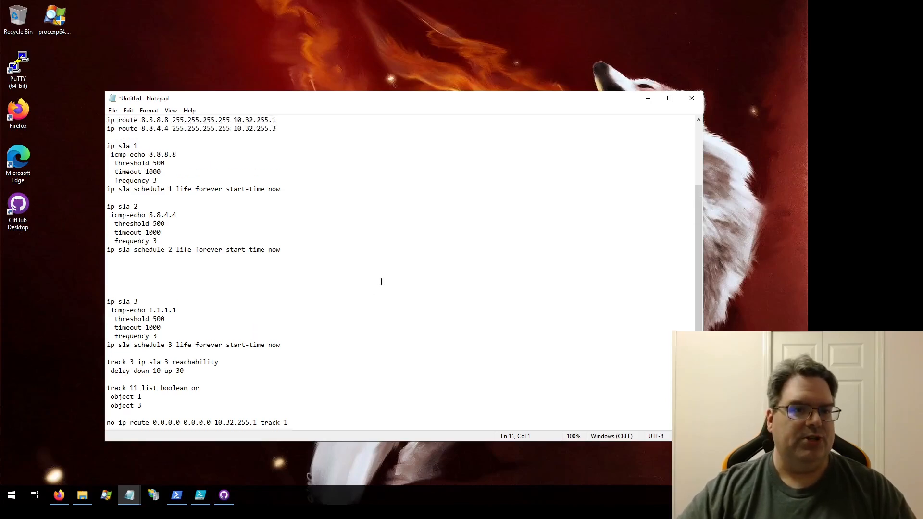
{"action": "key", "text": "Down"}
{"action": "key", "text": "Down"}
{"action": "key", "text": "Down"}
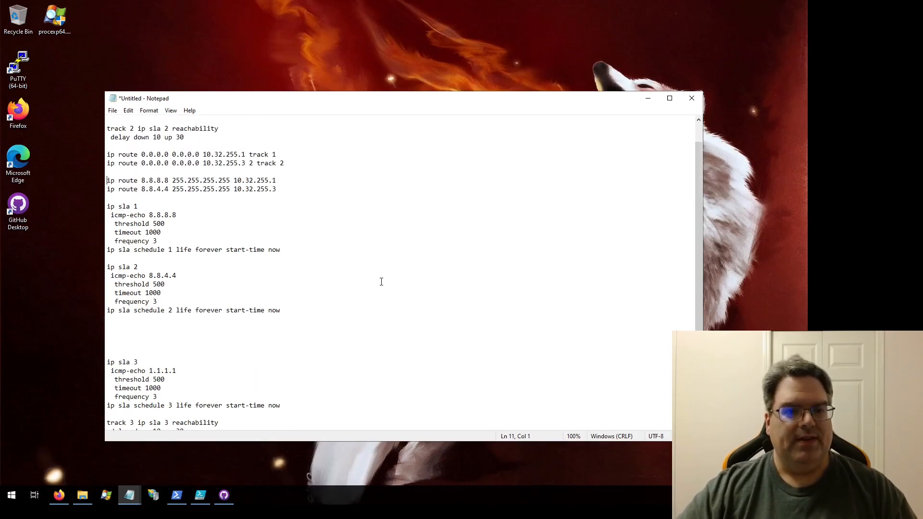
{"action": "key", "text": "End"}
{"action": "key", "text": "Return"}
{"action": "key", "text": "ctrl+v"}
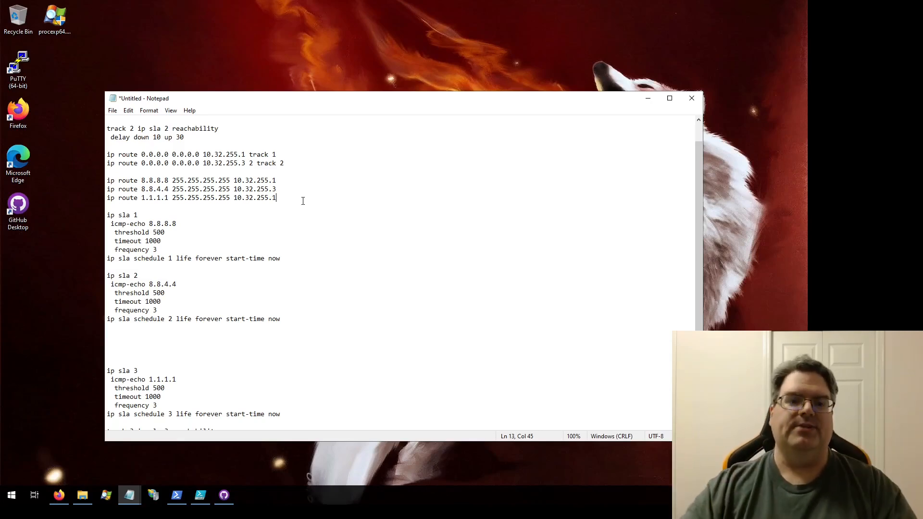
- Move the complete ip sla 3 block, including its schedule line, up so it follows the SLA 2 block after one blank line
{"action": "scroll", "coordinate": [280, 226], "scroll_direction": "down", "scroll_amount": 2}
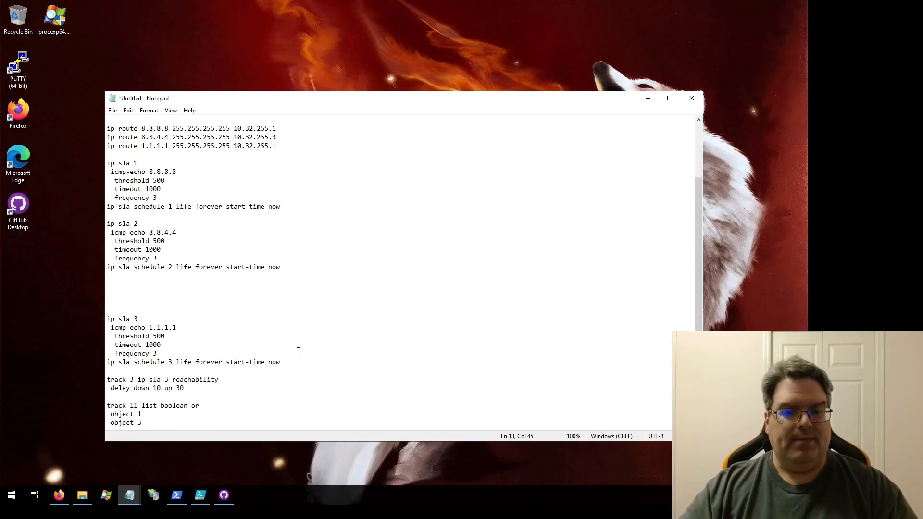
{"action": "left_click_drag", "start_coordinate": [287, 362], "coordinate": [108, 321]}
{"action": "key", "text": "ctrl+c"}
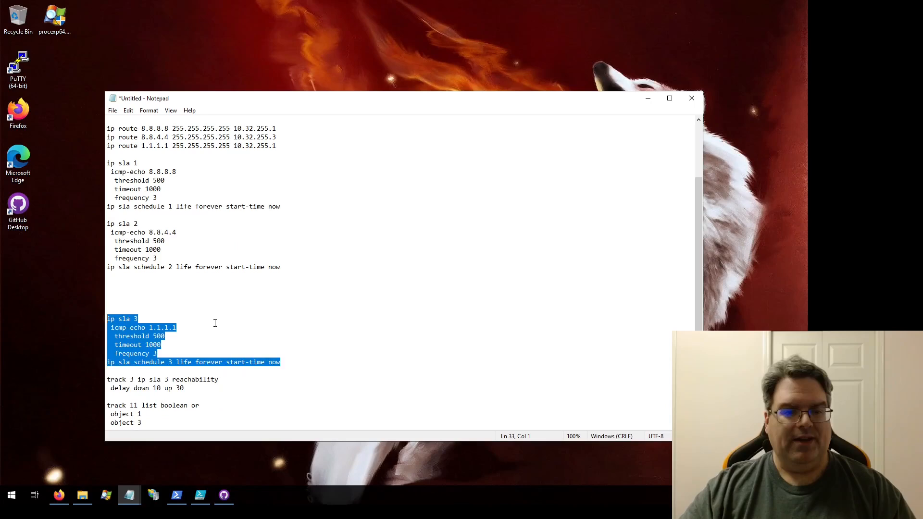
{"action": "key", "text": "Delete"}
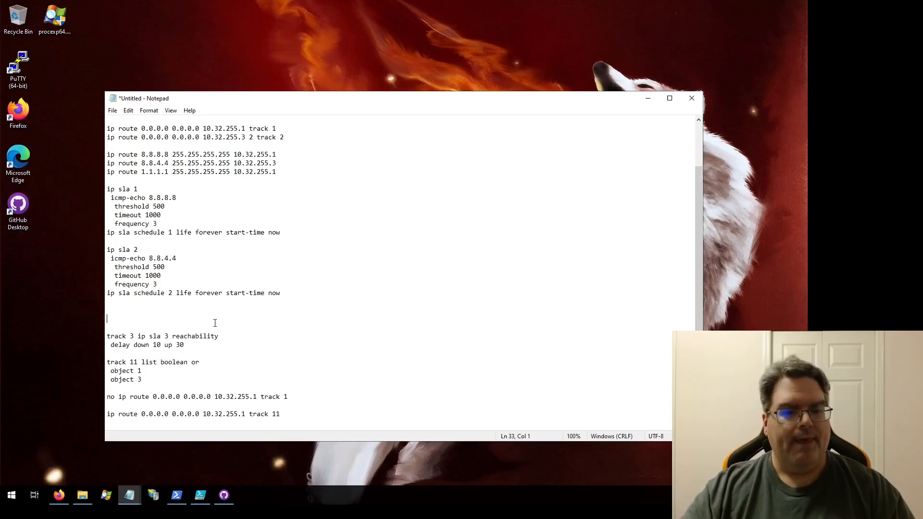
{"action": "key", "text": "ctrl+v"}
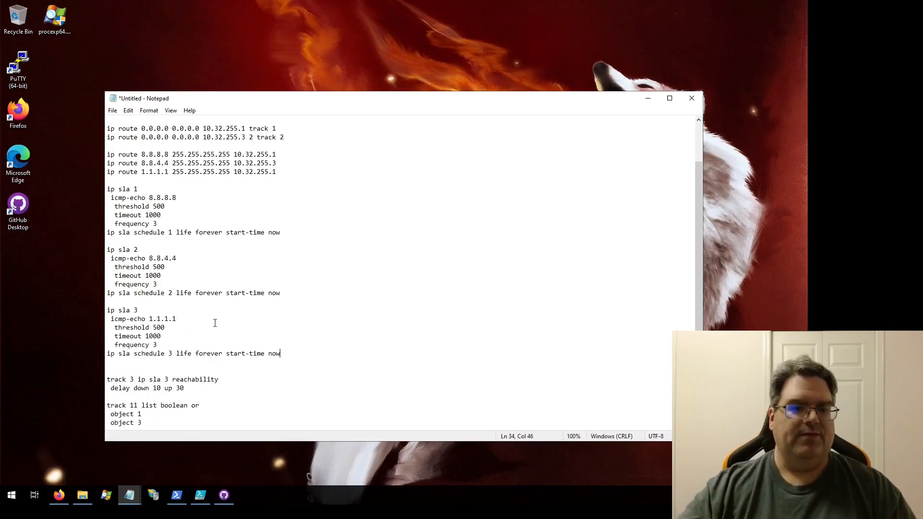
- Move the track 3 reachability block with its delay line up below the track 2 block, separated by a blank line
{"action": "scroll", "coordinate": [155, 318], "scroll_direction": "down", "scroll_amount": 2}
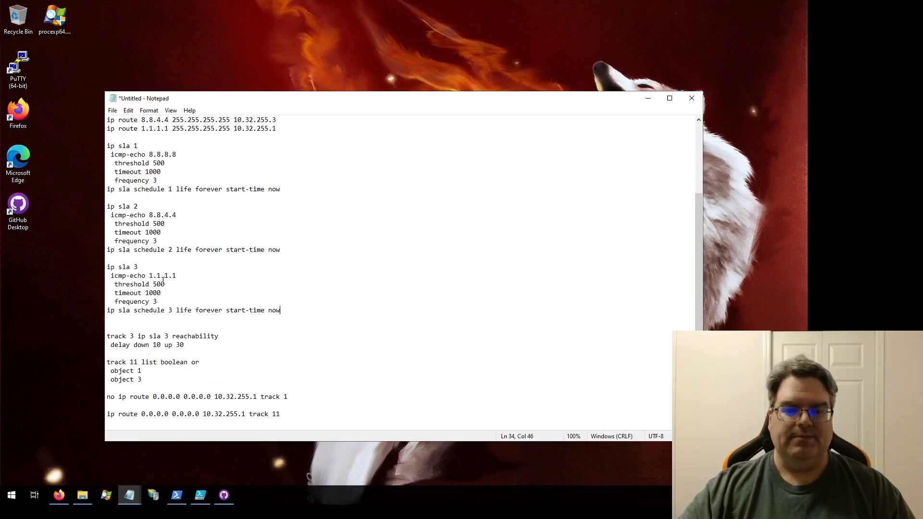
{"action": "left_click_drag", "start_coordinate": [186, 345], "coordinate": [107, 339]}
{"action": "key", "text": "ctrl+c"}
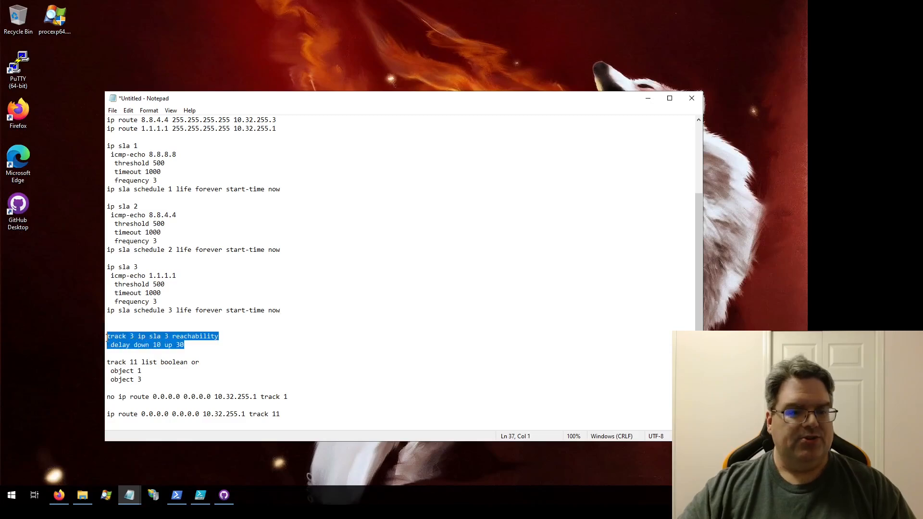
{"action": "key", "text": "Delete"}
{"action": "scroll", "coordinate": [222, 337], "scroll_direction": "up", "scroll_amount": 3}
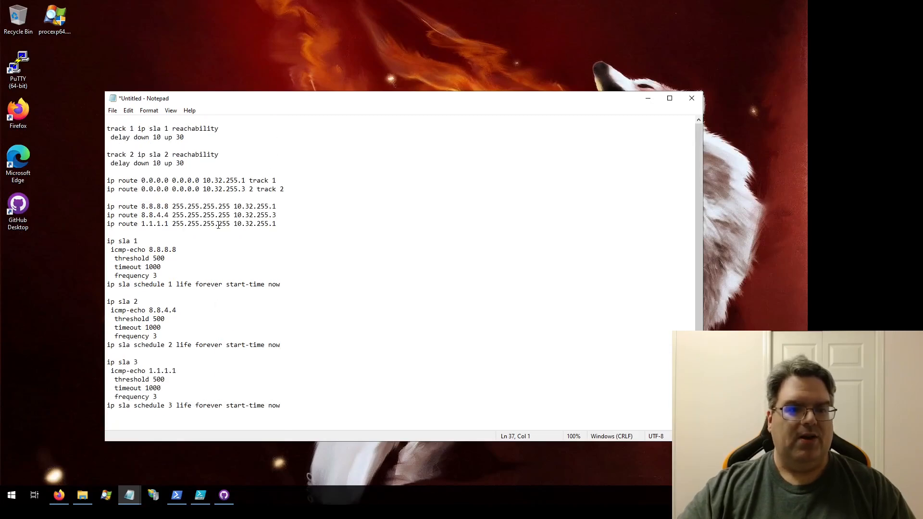
{"action": "left_click", "coordinate": [203, 163]}
{"action": "key", "text": "Return"}
{"action": "key", "text": "Return"}
{"action": "key", "text": "ctrl+v"}
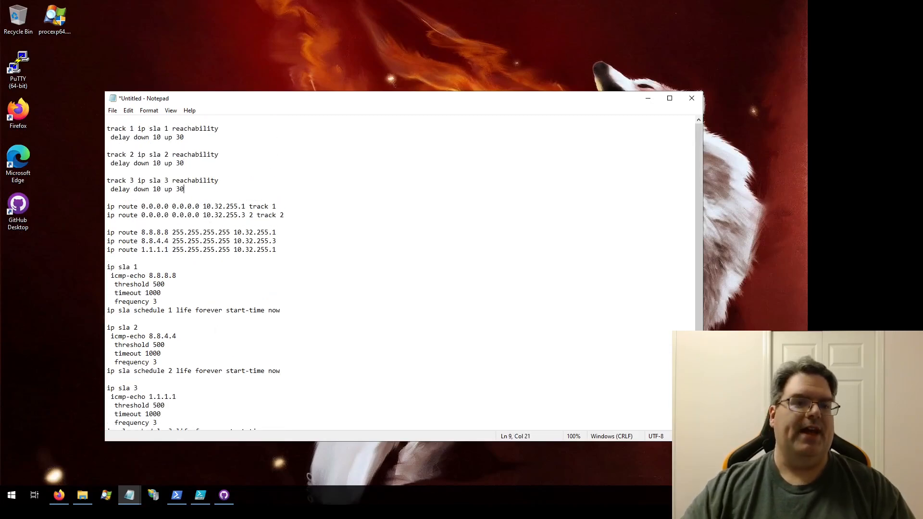
- Move the track 11 boolean or list with objects 1 and 3 up below the track 3 block
{"action": "scroll", "coordinate": [241, 233], "scroll_direction": "down", "scroll_amount": 5}
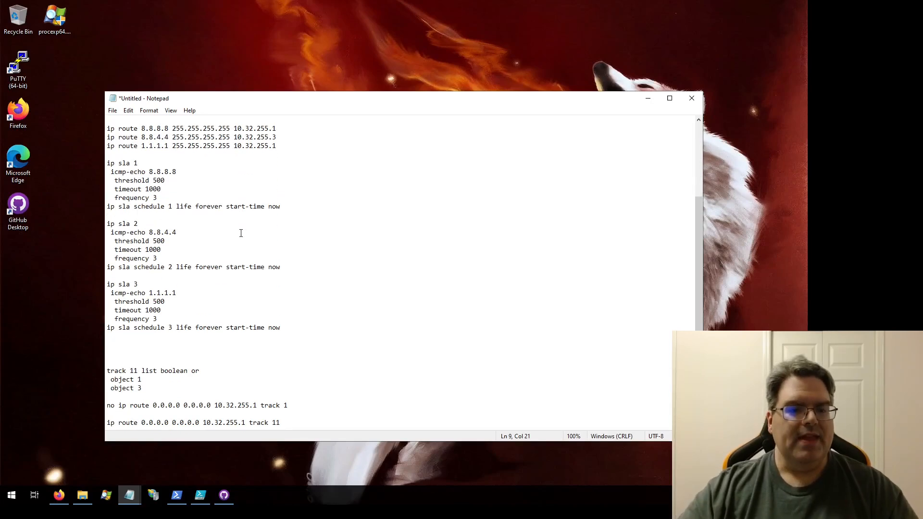
{"action": "left_click_drag", "start_coordinate": [150, 379], "coordinate": [107, 362]}
{"action": "key", "text": "ctrl+c"}
{"action": "key", "text": "Delete"}
{"action": "scroll", "coordinate": [257, 317], "scroll_direction": "up", "scroll_amount": 5}
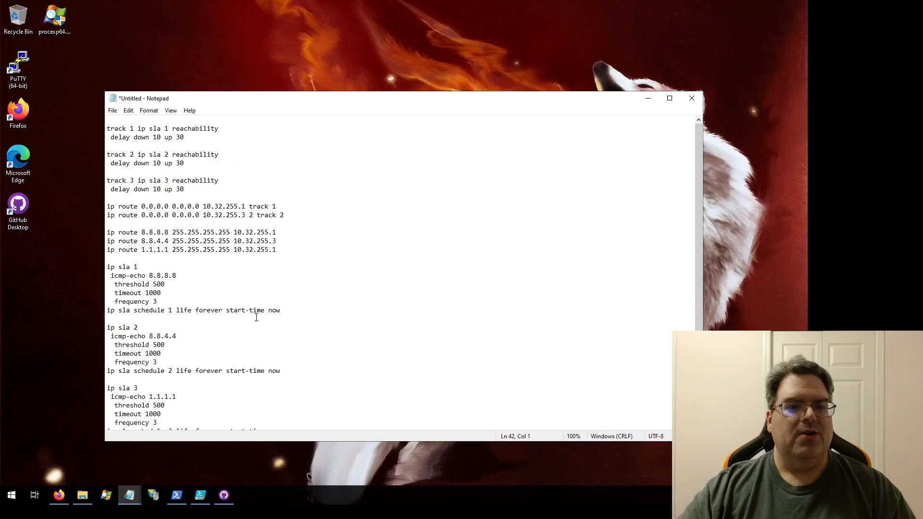
{"action": "left_click", "coordinate": [201, 189]}
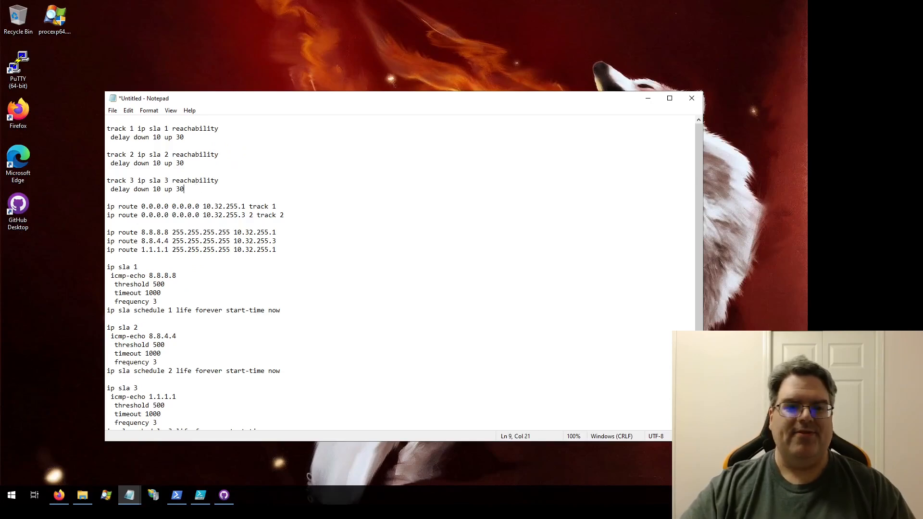
{"action": "key", "text": "Return"}
{"action": "key", "text": "Return"}
{"action": "key", "text": "ctrl+v"}
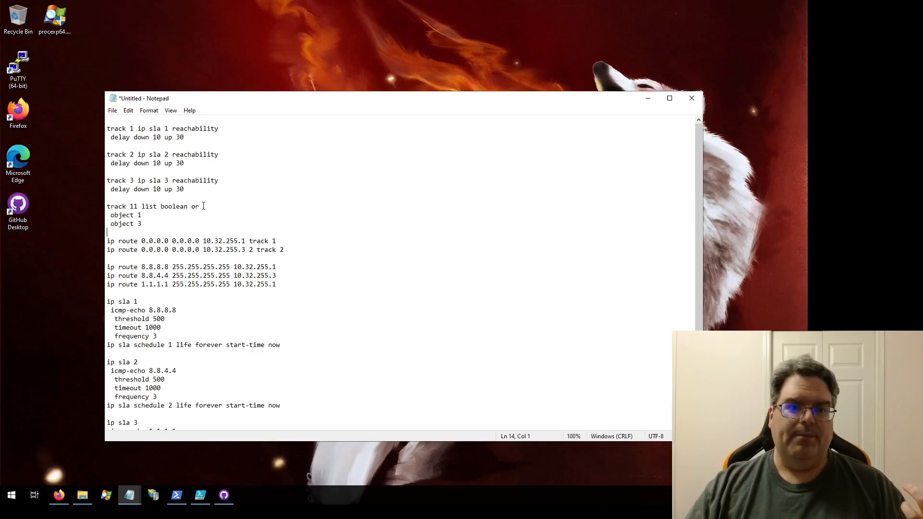
- Examine the boolean or condition of track list 11 and its two member objects
{"action": "left_click_drag", "start_coordinate": [138, 207], "coordinate": [205, 205]}
{"action": "left_click", "coordinate": [206, 205]}
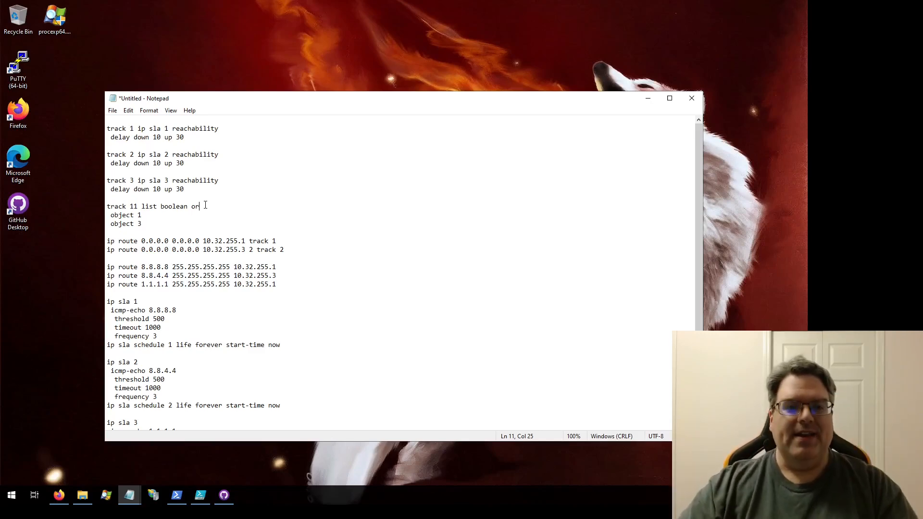
{"action": "mouse_move", "coordinate": [201, 207]}
{"action": "left_mouse_down"}
{"action": "mouse_move", "coordinate": [109, 207]}
{"action": "mouse_move", "coordinate": [199, 210]}
{"action": "left_mouse_up"}
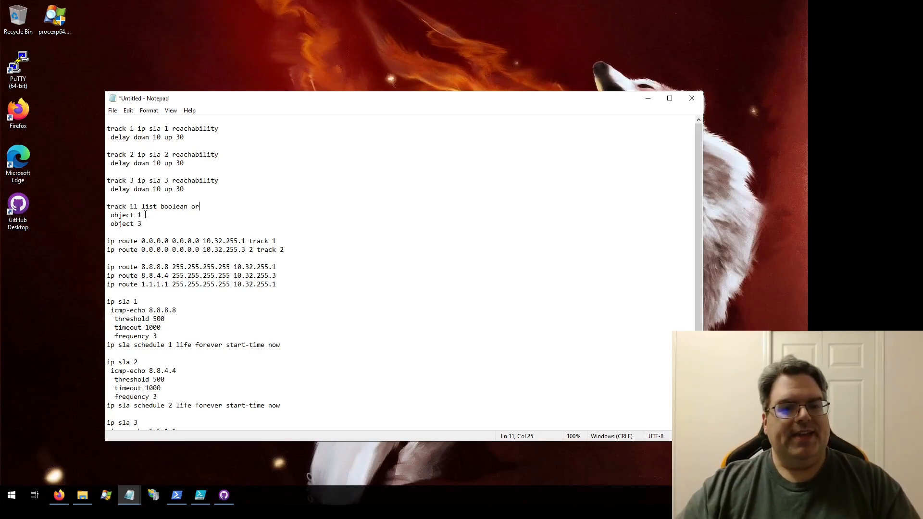
{"action": "left_click_drag", "start_coordinate": [144, 215], "coordinate": [111, 215]}
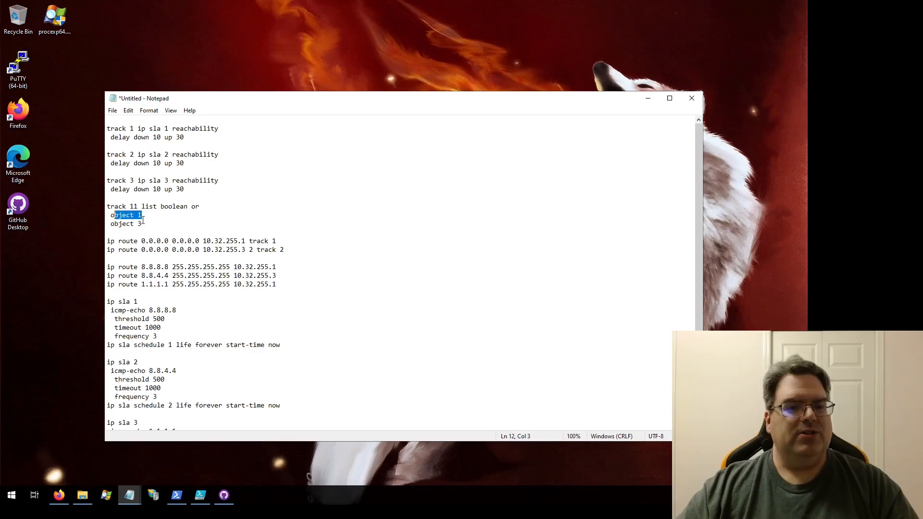
{"action": "left_click", "coordinate": [148, 224]}
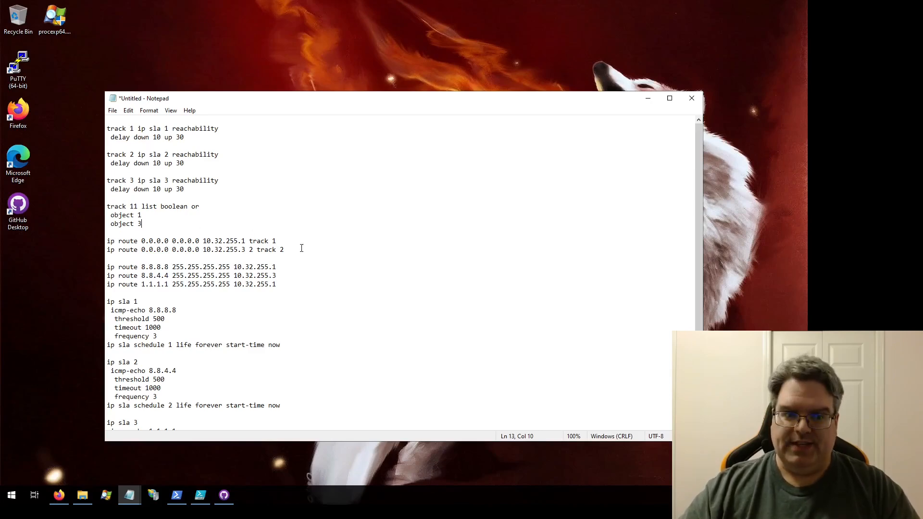
- Delete the "no ip route" line near the end and the original default route via 10.32.255.1 that uses track 1
{"action": "scroll", "coordinate": [298, 250], "scroll_direction": "down", "scroll_amount": 3}
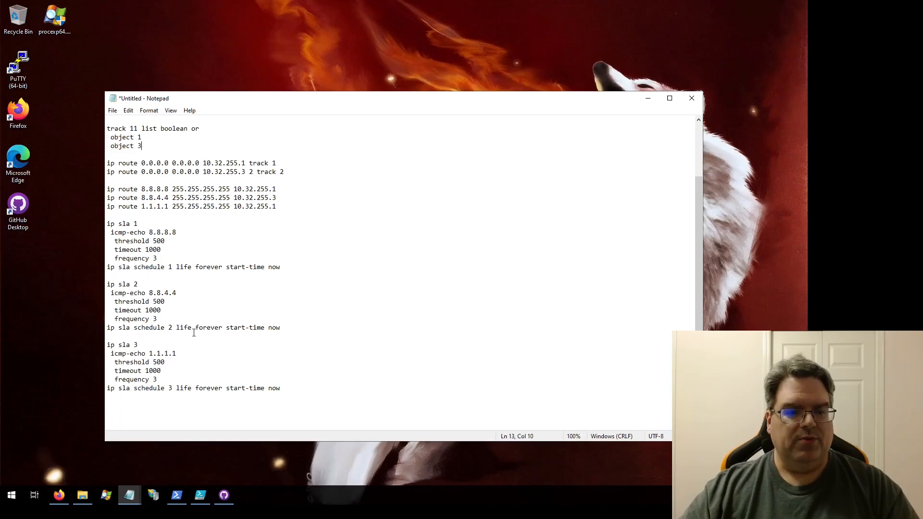
{"action": "scroll", "coordinate": [220, 392], "scroll_direction": "down", "scroll_amount": 2}
{"action": "left_click_drag", "start_coordinate": [288, 397], "coordinate": [106, 398]}
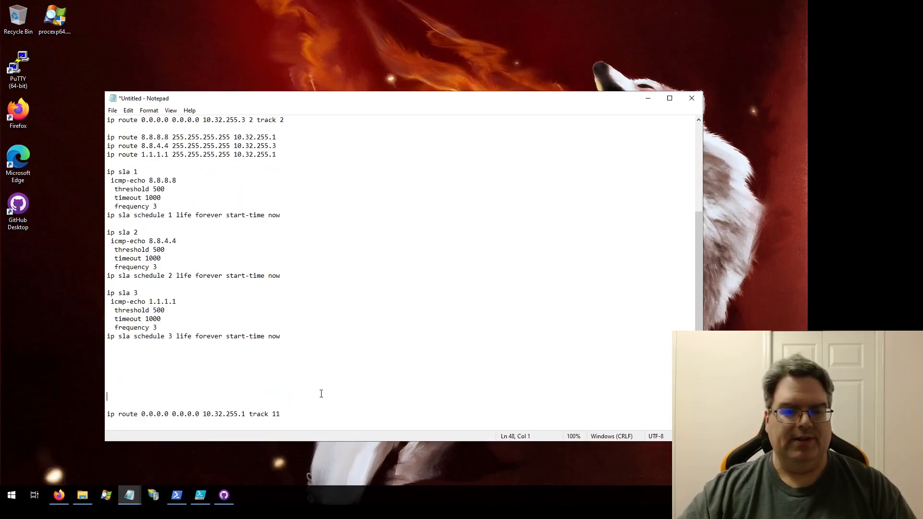
{"action": "key", "text": "Delete"}
{"action": "left_click", "coordinate": [310, 120]}
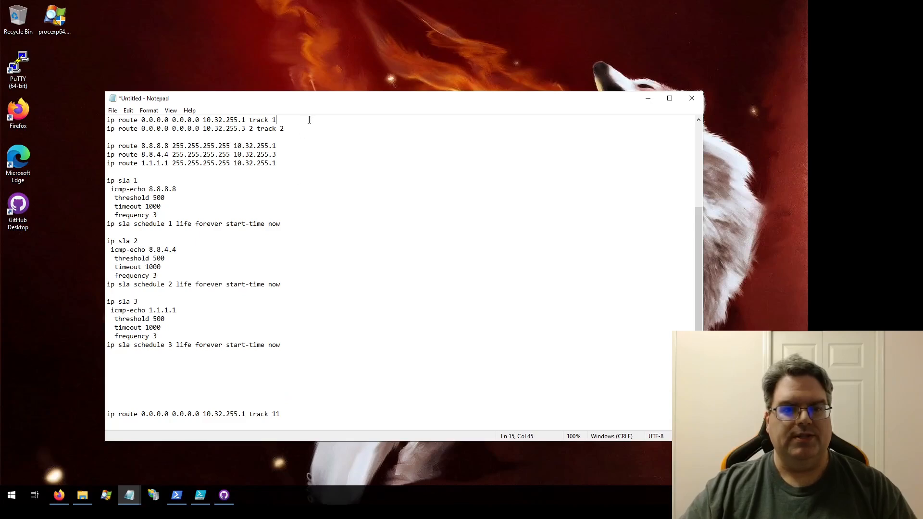
{"action": "key", "text": "shift+Home"}
{"action": "key", "text": "BackSpace"}
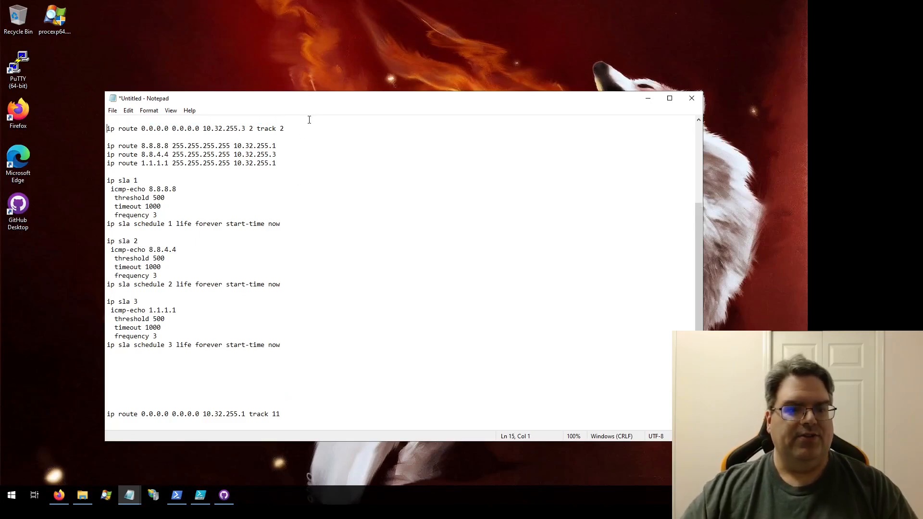
- Move the default route via 10.32.255.1 with track 11 up to the line above the 10.32.255.3 default route
{"action": "left_click", "coordinate": [284, 413]}
{"action": "key", "text": "shift+Home"}
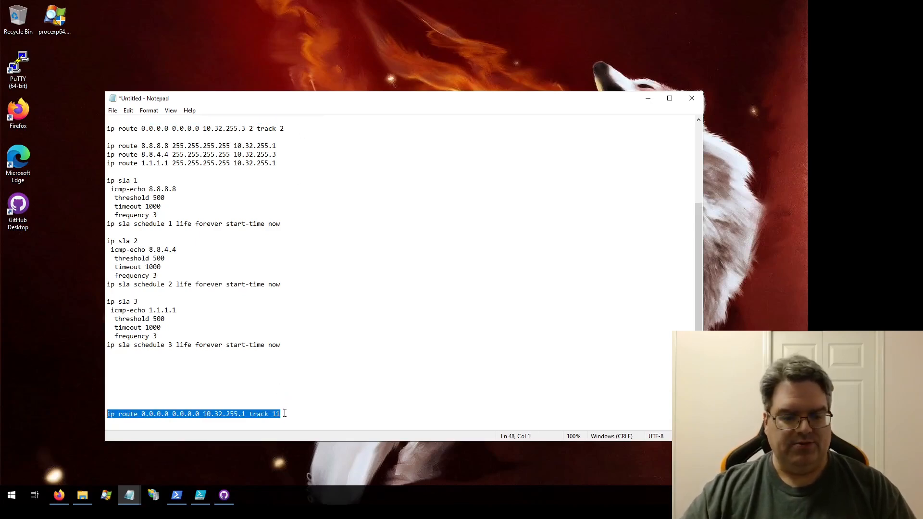
{"action": "key", "text": "ctrl+x"}
{"action": "scroll", "coordinate": [284, 413], "scroll_direction": "up", "scroll_amount": 2}
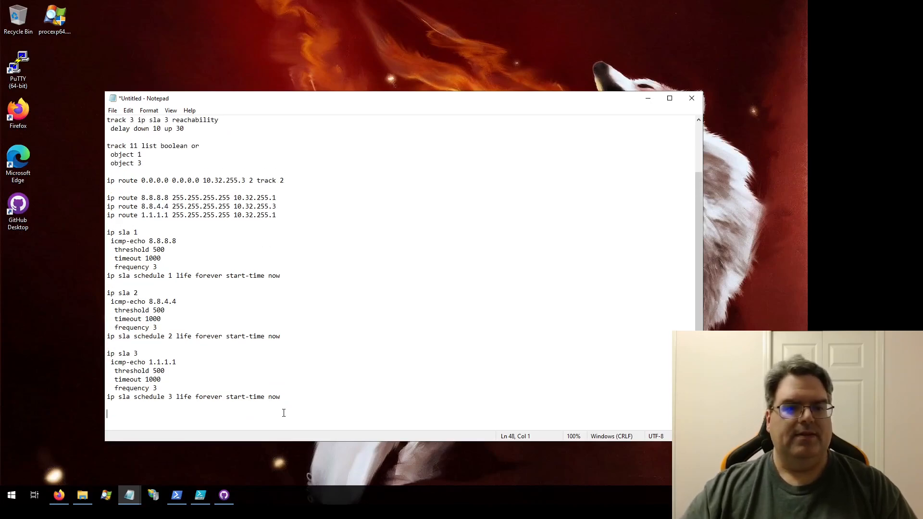
{"action": "left_click", "coordinate": [281, 174]}
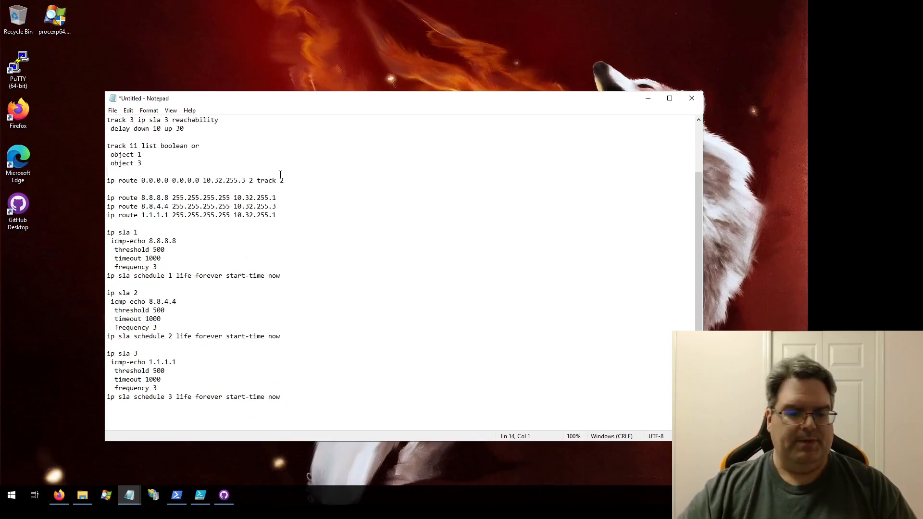
{"action": "key", "text": "Return"}
{"action": "key", "text": "ctrl+v"}
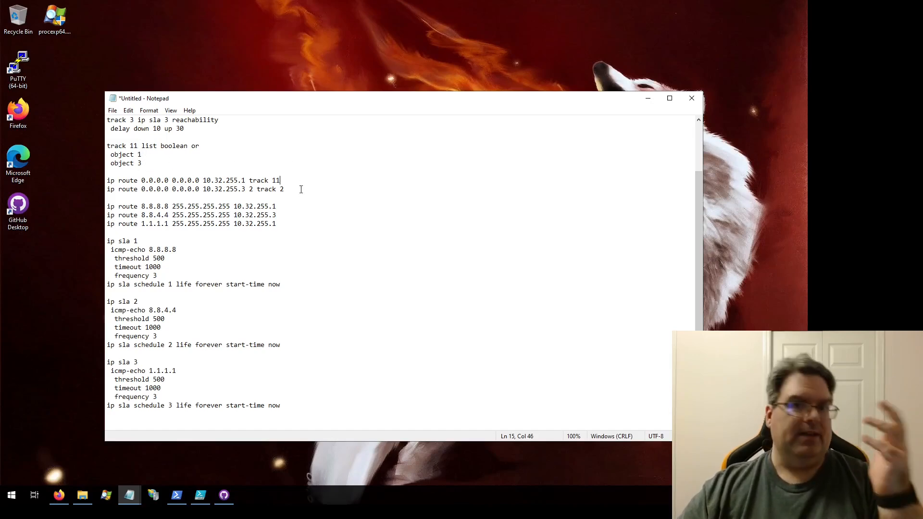
- Examine the next hop, administrative distance and track option of the backup default route
{"action": "scroll", "coordinate": [301, 190], "scroll_direction": "up", "scroll_amount": 3}
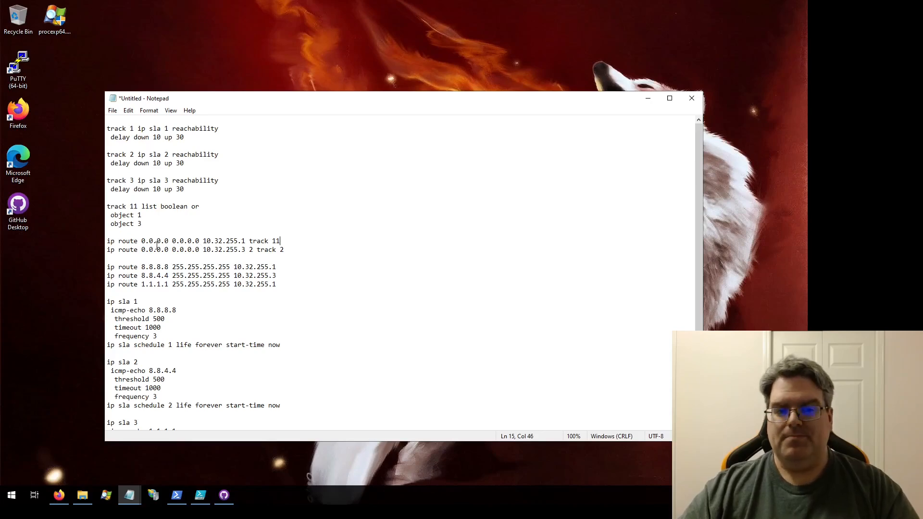
{"action": "left_click_drag", "start_coordinate": [153, 250], "coordinate": [290, 250]}
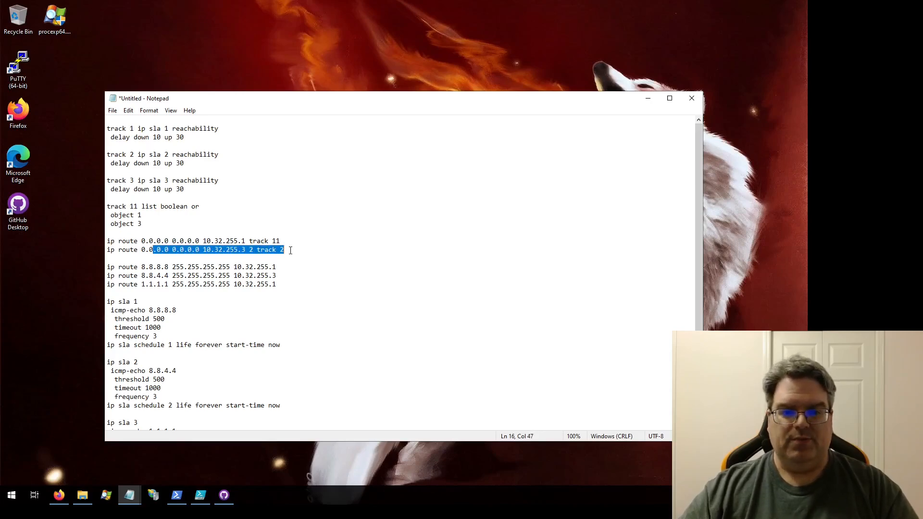
{"action": "left_click", "coordinate": [291, 250]}
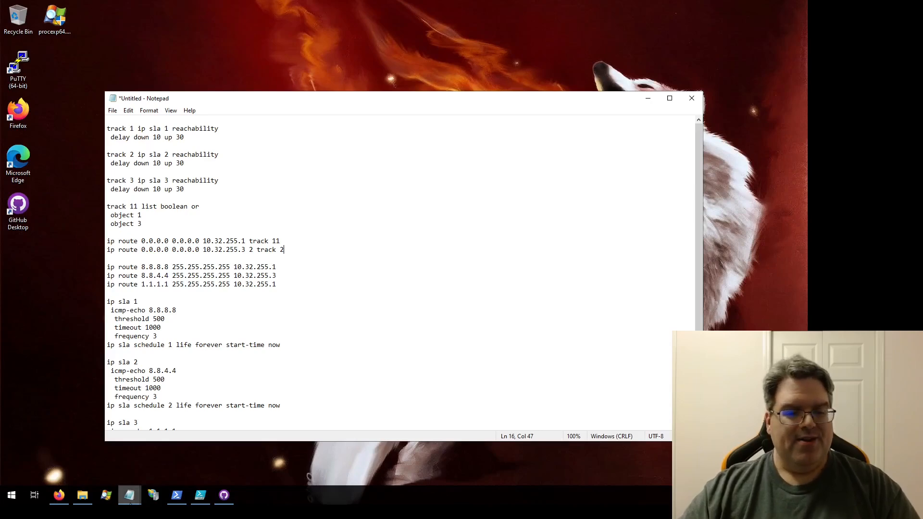
{"action": "right_click", "coordinate": [129, 495]}
{"action": "left_click", "coordinate": [117, 445]}
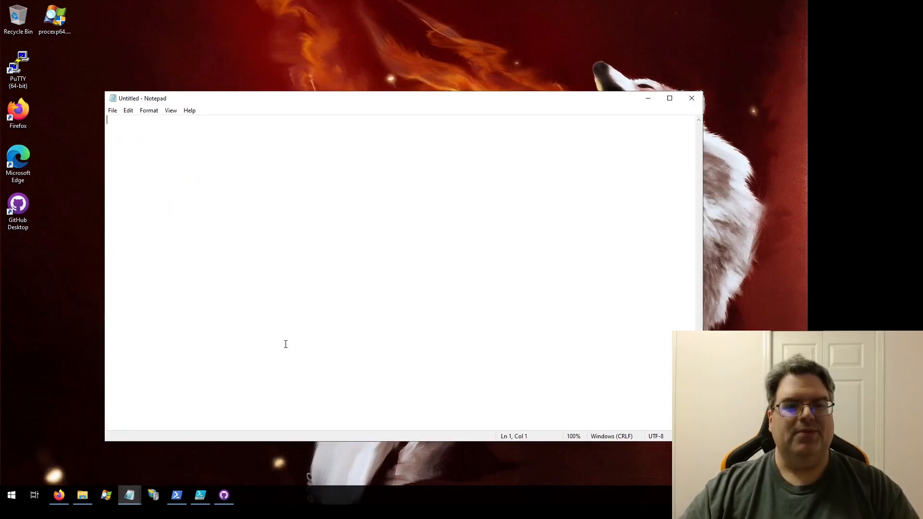
{"action": "left_click", "coordinate": [692, 99]}
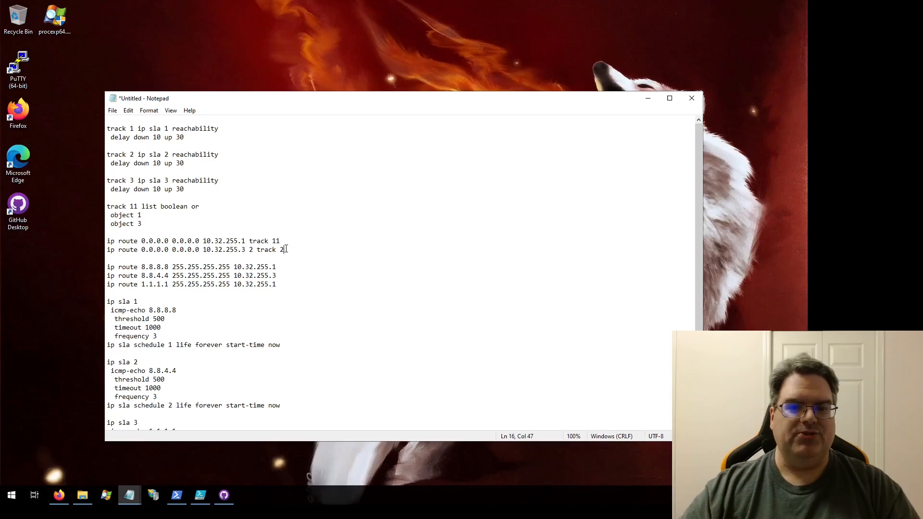
- Highlight the whole backup default route via 10.32.255.3 for review, and clear the selection
{"action": "key", "text": "shift+Home"}
{"action": "key", "text": "ctrl+c"}
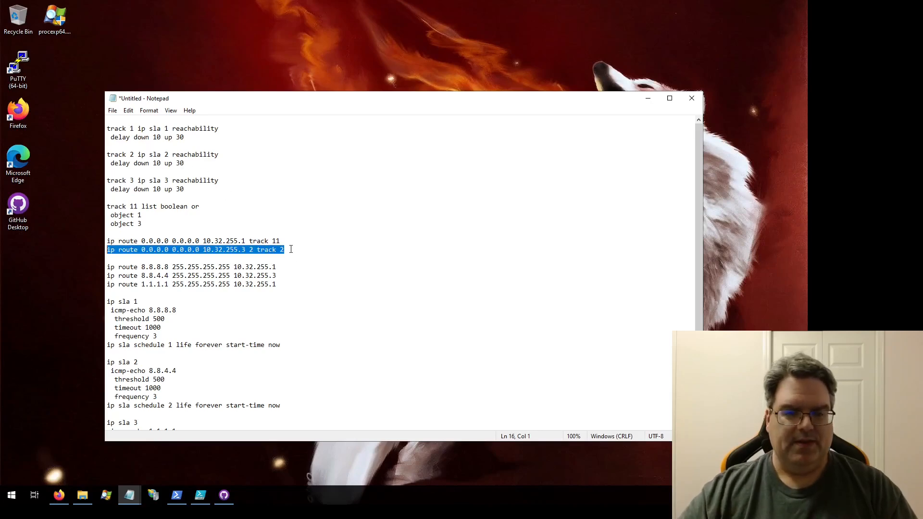
{"action": "left_click", "coordinate": [290, 249]}
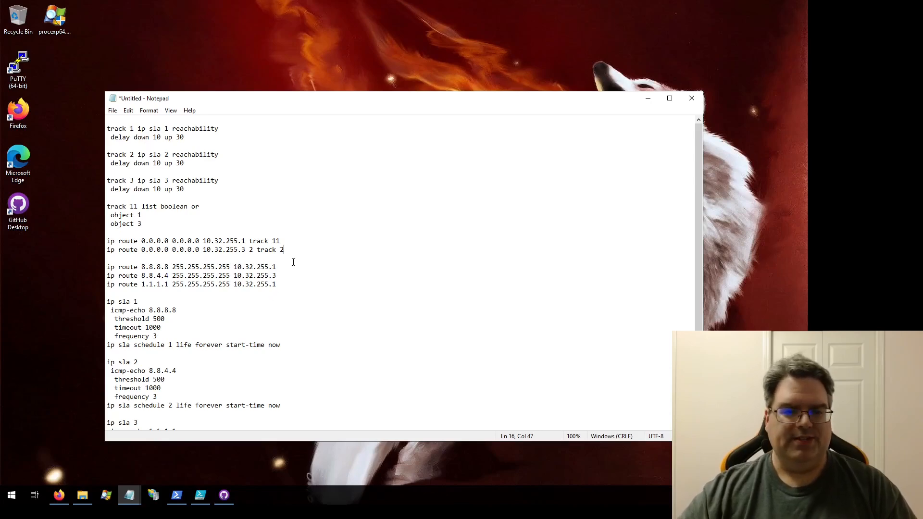
- Make room below the two default routes and paste a copy of the 10.32.255.3 backup route, leaving its track number blank
{"action": "key", "text": "Return"}
{"action": "key", "text": "Return"}
{"action": "key", "text": "Return"}
{"action": "key", "text": "Return"}
{"action": "key", "text": "Return"}
{"action": "key", "text": "Return"}
{"action": "key", "text": "Return"}
{"action": "key", "text": "Return"}
{"action": "key", "text": "Return"}
{"action": "key", "text": "Return"}
{"action": "key", "text": "Return"}
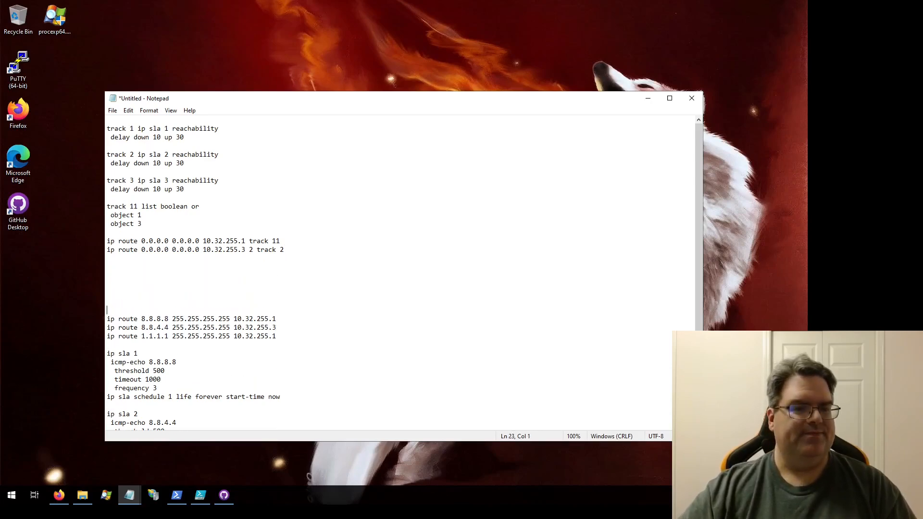
{"action": "key", "text": "Up"}
{"action": "key", "text": "Up"}
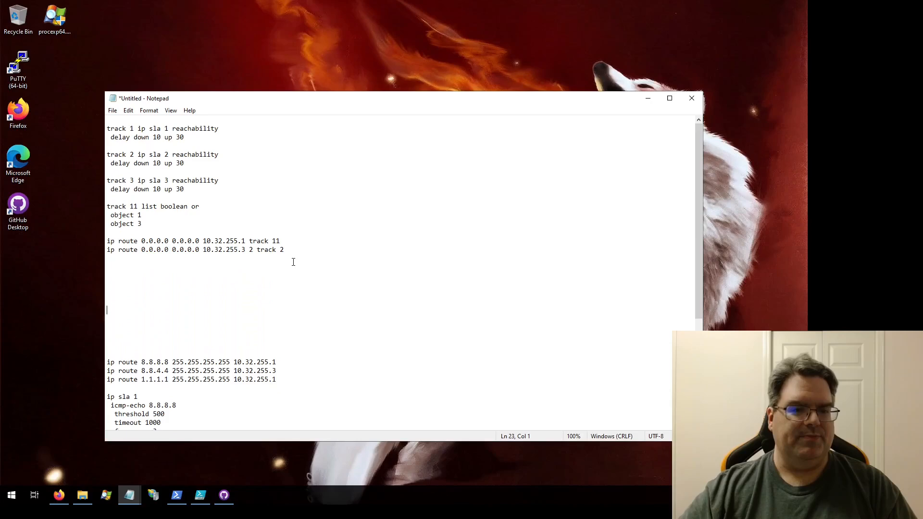
{"action": "key", "text": "ctrl+v"}
{"action": "key", "text": "BackSpace"}
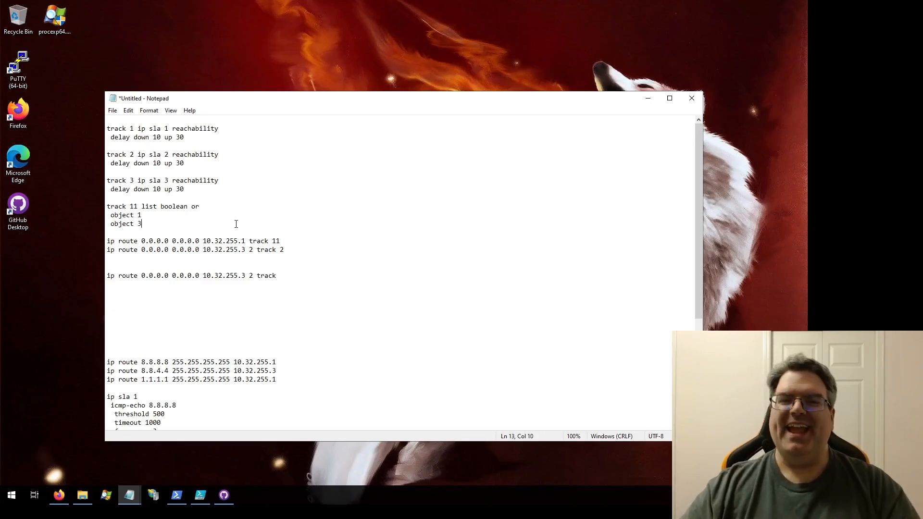
- Add a new "track 22 list boolean and/or" line below the track 11 block
{"action": "key", "text": "Return"}
{"action": "key", "text": "Return"}
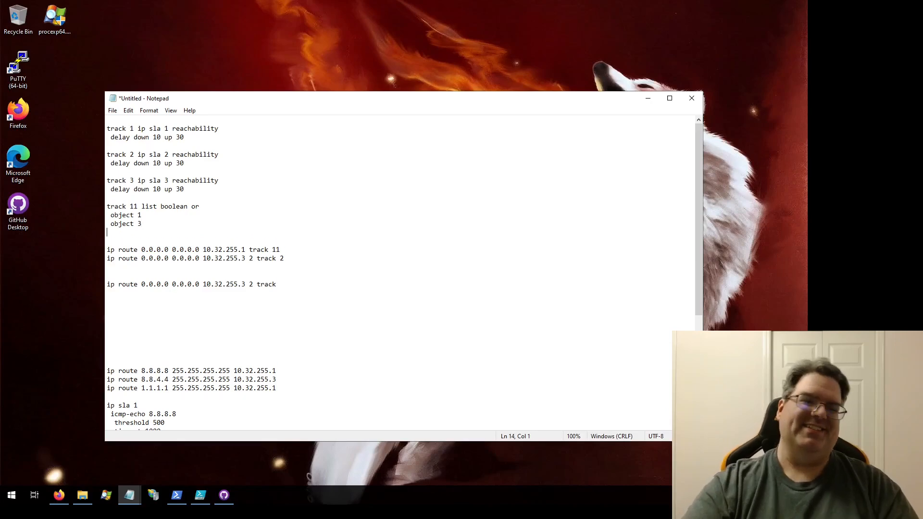
{"action": "type", "text": "track "}
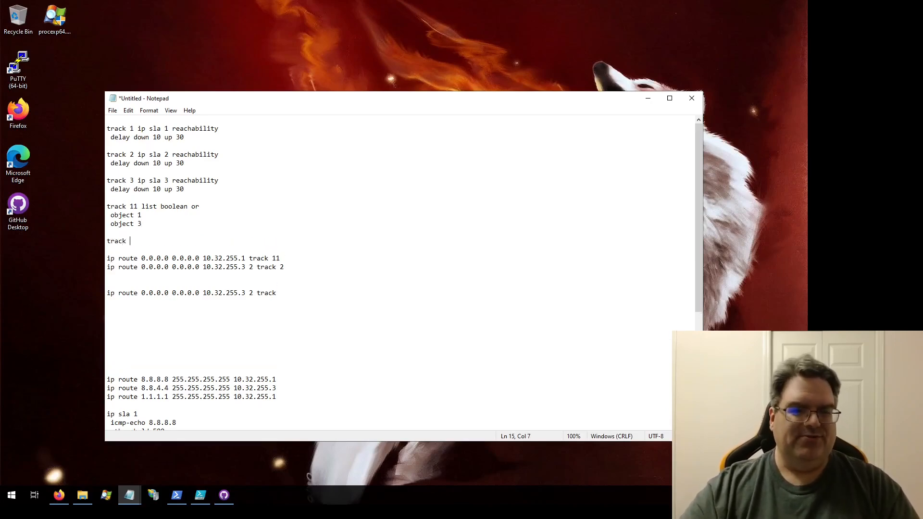
{"action": "type", "text": "22 l"}
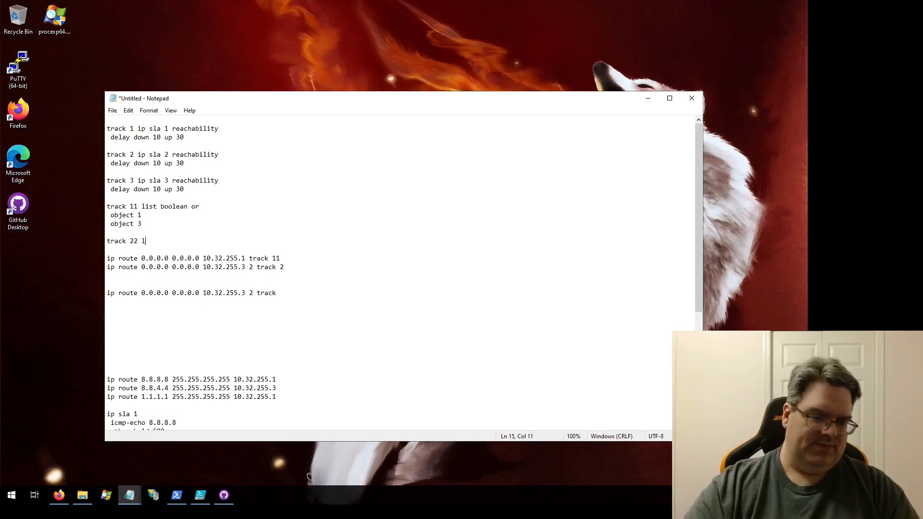
{"action": "type", "text": "ist boolean"}
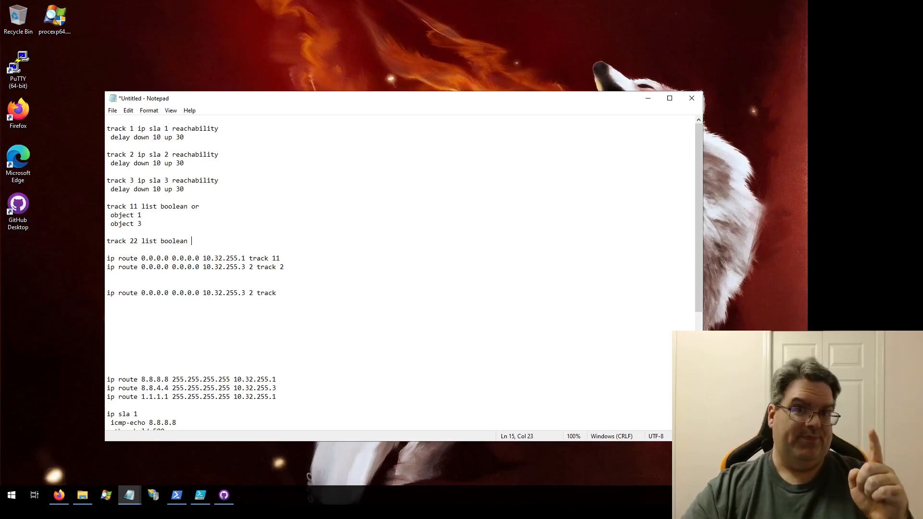
{"action": "type", "text": "a"}
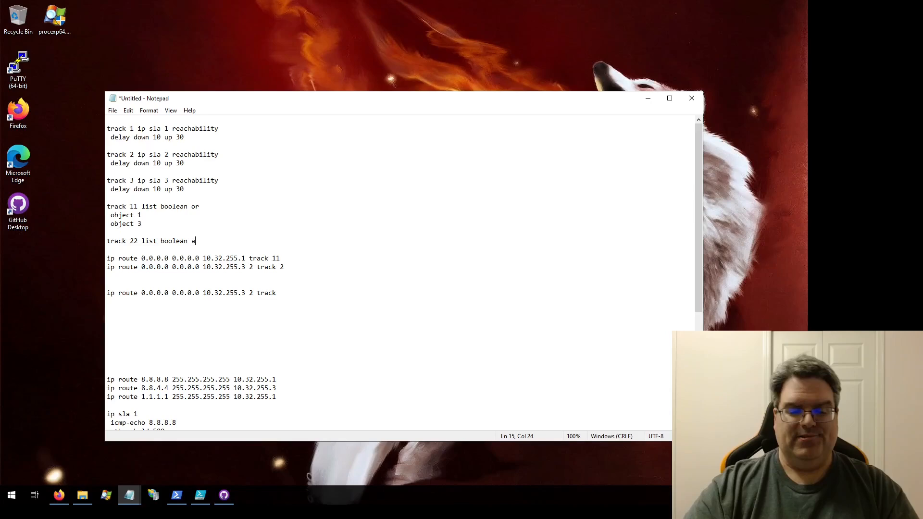
{"action": "type", "text": "nd/or"}
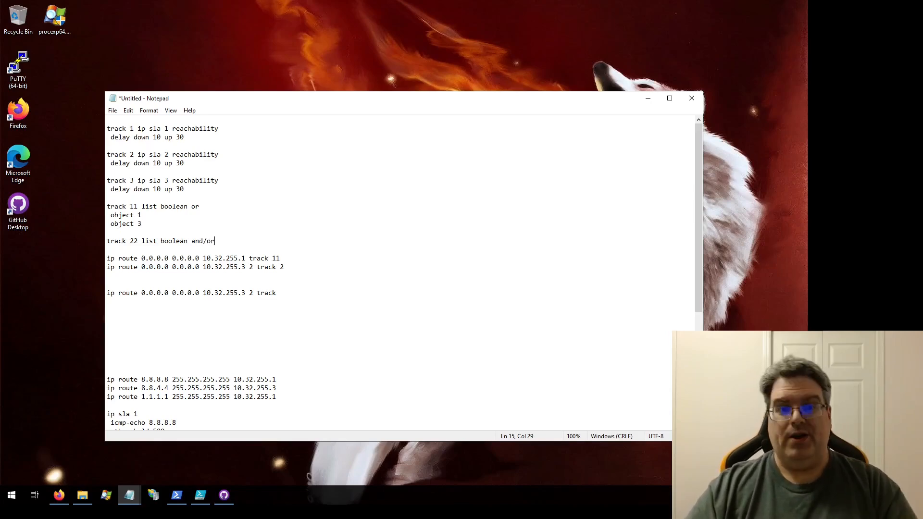
- List object 1 and object 3 as indented entries under the track 22 line
{"action": "key", "text": "Return"}
{"action": "type", "text": "ob"}
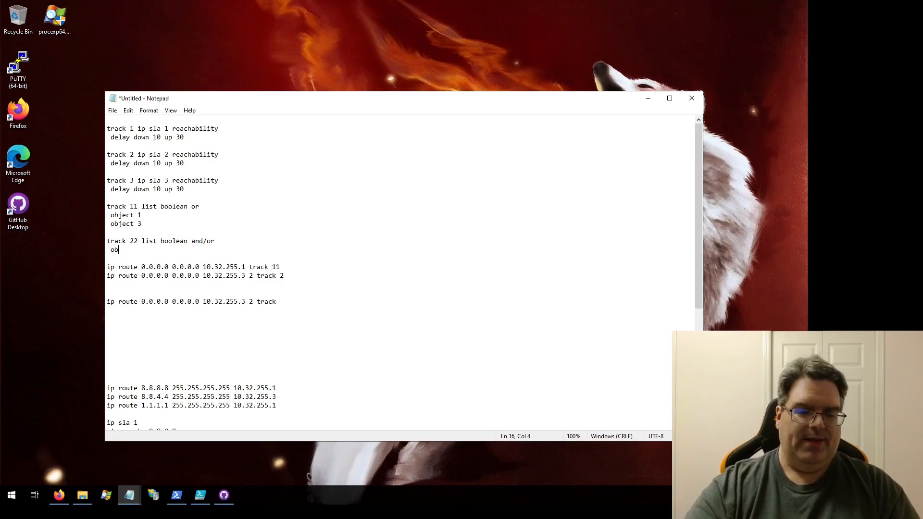
{"action": "type", "text": "ject 1"}
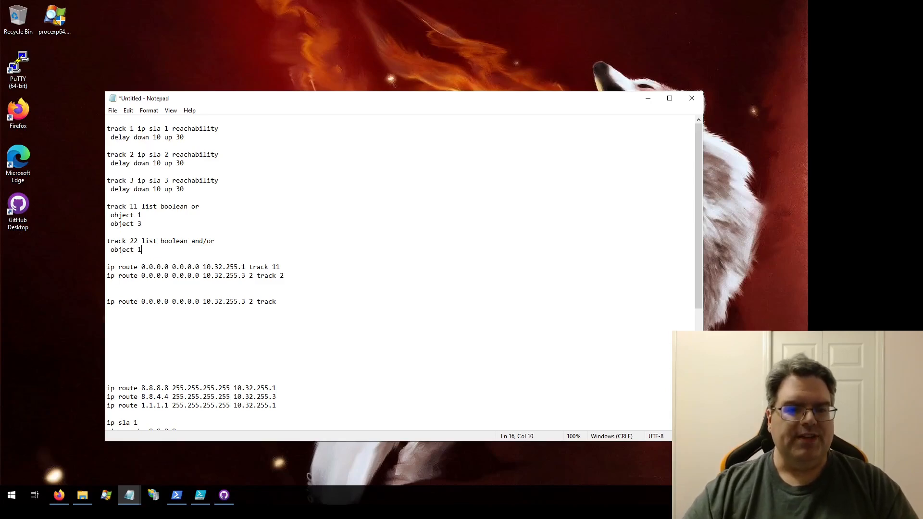
{"action": "key", "text": "Return"}
{"action": "type", "text": "object"}
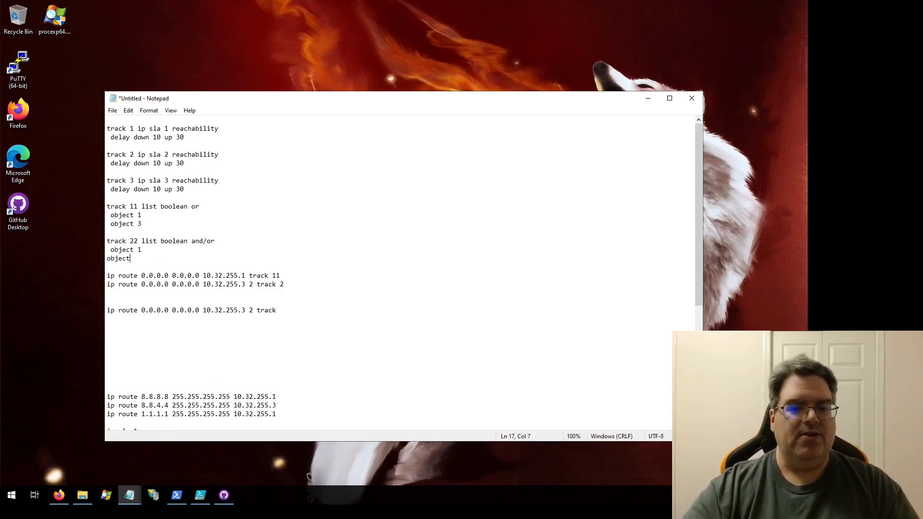
{"action": "type", "text": " 3"}
{"action": "key", "text": "Home"}
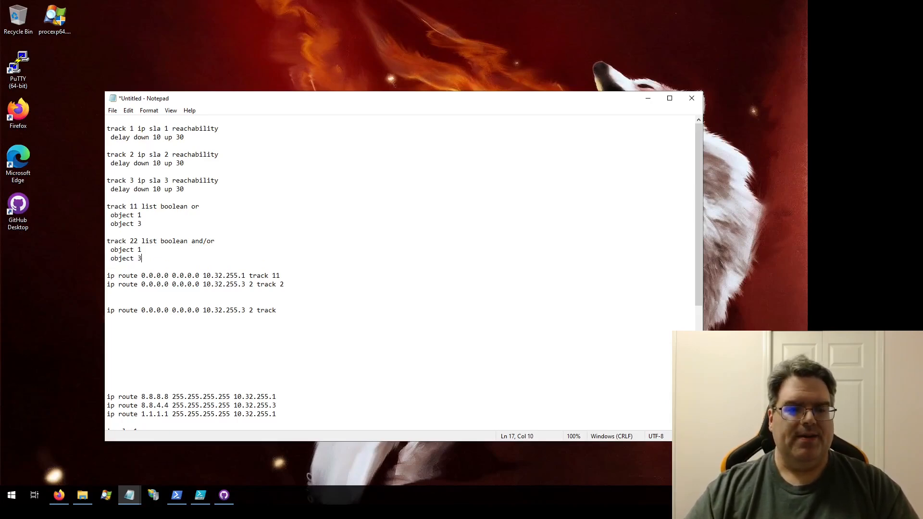
- Append "not" to both track 22 objects and shorten the list's operator to "and"
{"action": "type", "text": "not"}
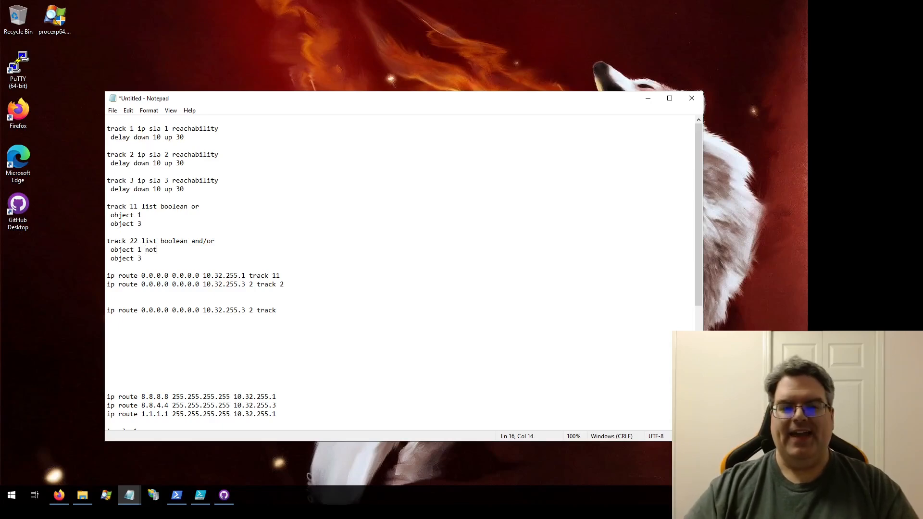
{"action": "type", "text": " not"}
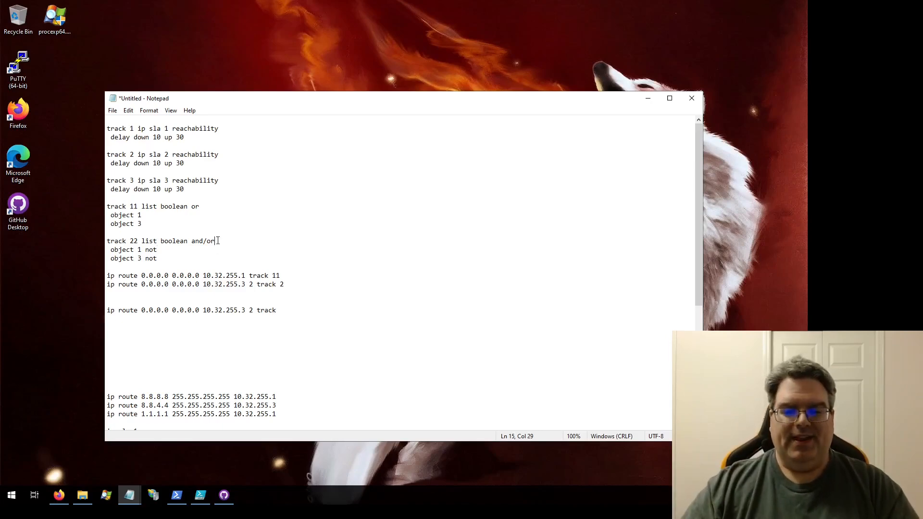
{"action": "key", "text": "BackSpace"}
{"action": "key", "text": "BackSpace"}
{"action": "key", "text": "BackSpace"}
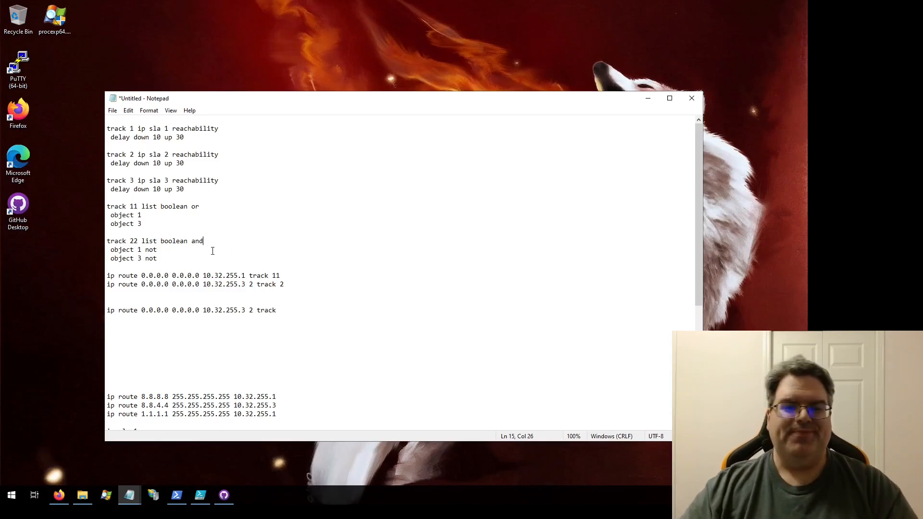
- Complete the copied backup route with track number 22, and highlight the track 22 block for review
{"action": "left_click", "coordinate": [171, 260]}
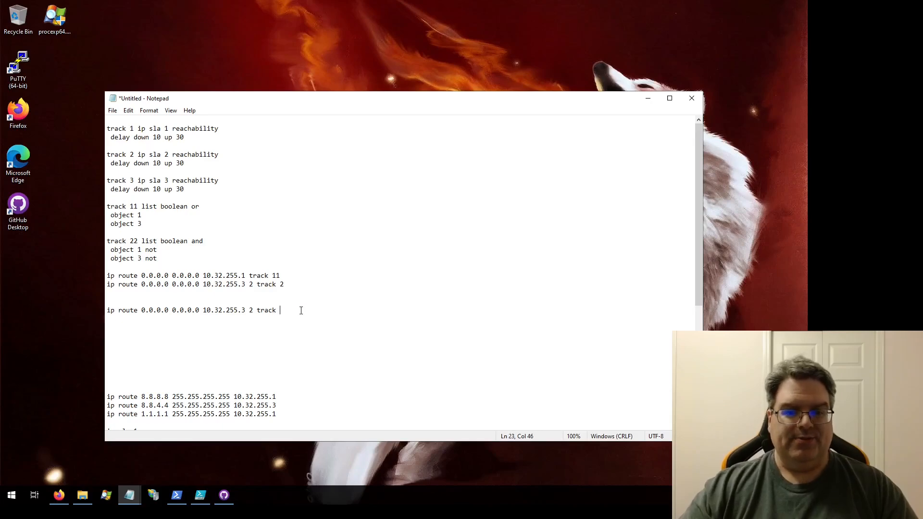
{"action": "type", "text": "22"}
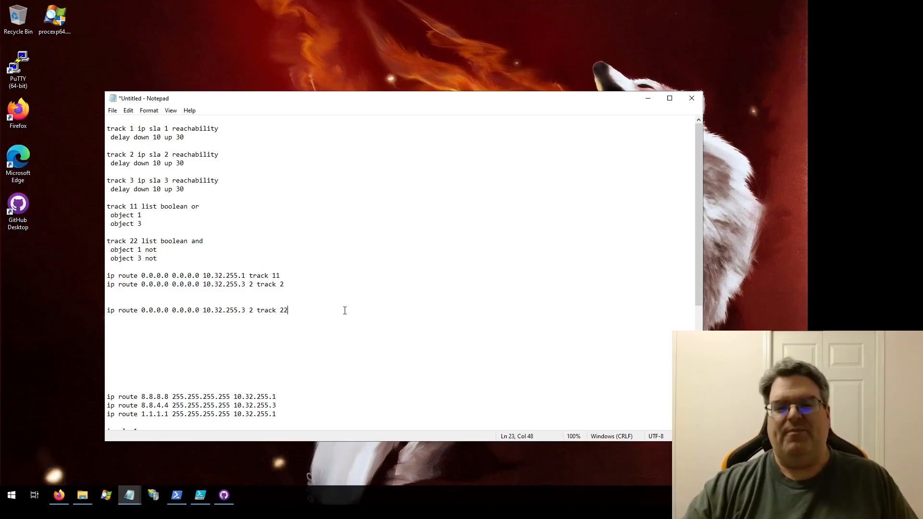
{"action": "left_click_drag", "start_coordinate": [164, 258], "coordinate": [107, 239]}
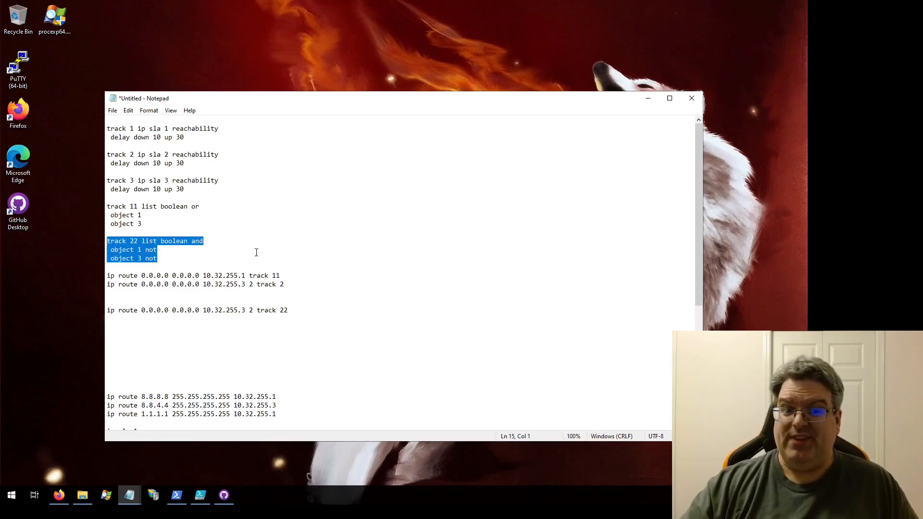
{"action": "left_click", "coordinate": [182, 259]}
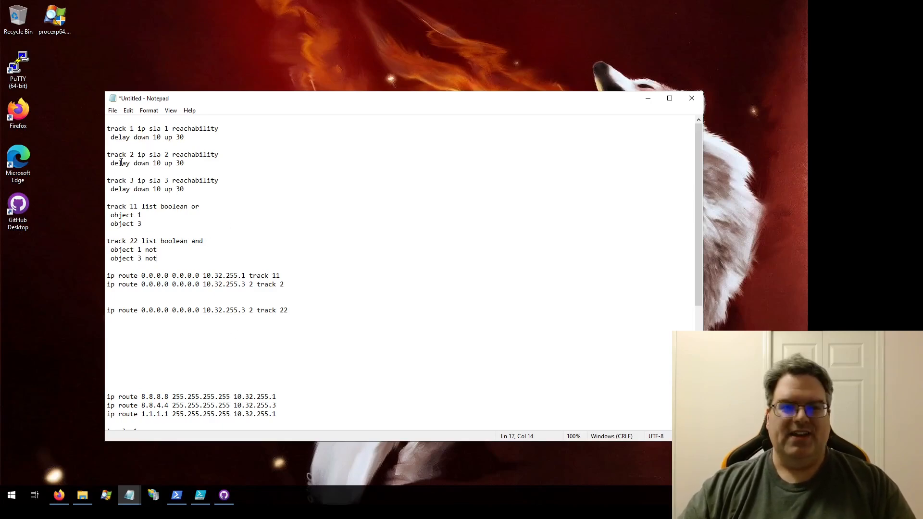
- Remove the surplus blank lines between the copied backup route and the 8.8.8.8 host route
{"action": "scroll", "coordinate": [231, 192], "scroll_direction": "down", "scroll_amount": 7}
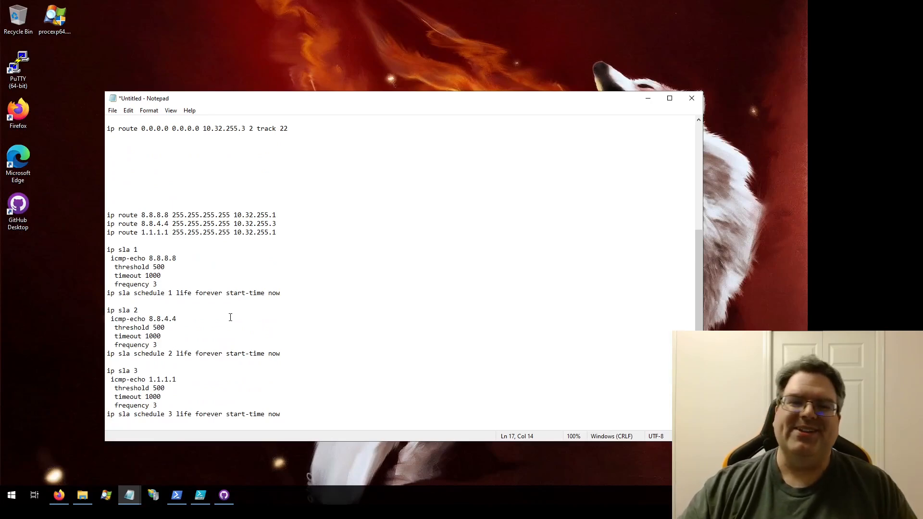
{"action": "scroll", "coordinate": [230, 317], "scroll_direction": "up", "scroll_amount": 4}
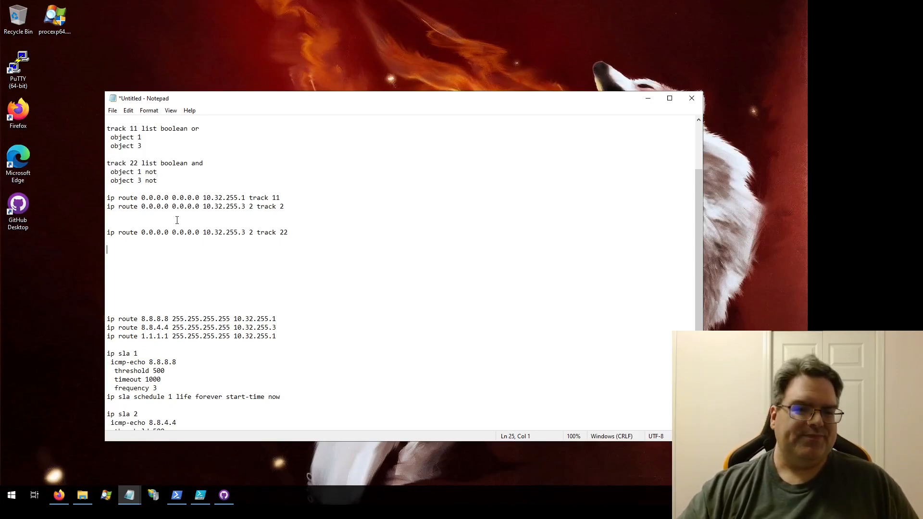
{"action": "key", "text": "Delete"}
{"action": "key", "text": "Delete"}
{"action": "key", "text": "Delete"}
{"action": "key", "text": "Delete"}
{"action": "key", "text": "Delete"}
{"action": "key", "text": "Delete"}
{"action": "key", "text": "Delete"}
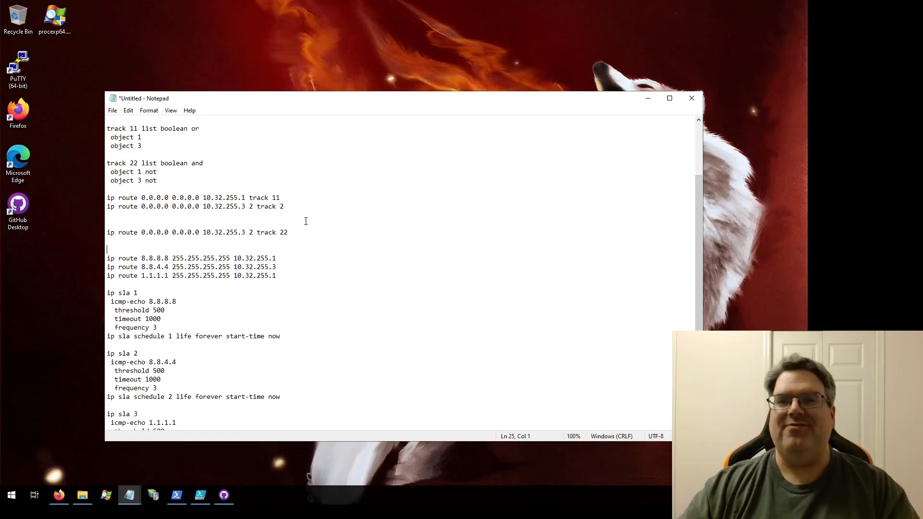
- Examine the negated objects in the track 22 boolean list, highlighting the block and clearing the selection
{"action": "scroll", "coordinate": [321, 273], "scroll_direction": "up", "scroll_amount": 2}
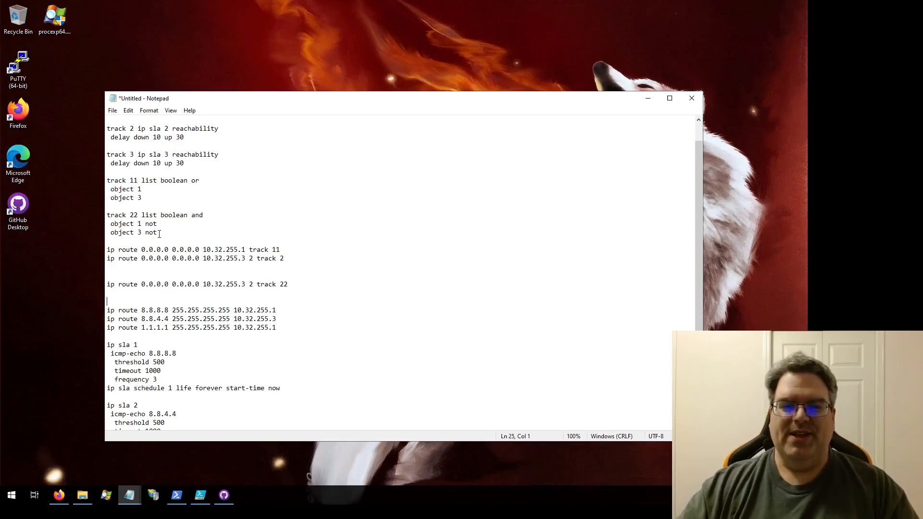
{"action": "left_click_drag", "start_coordinate": [159, 234], "coordinate": [108, 216]}
{"action": "left_click", "coordinate": [184, 233]}
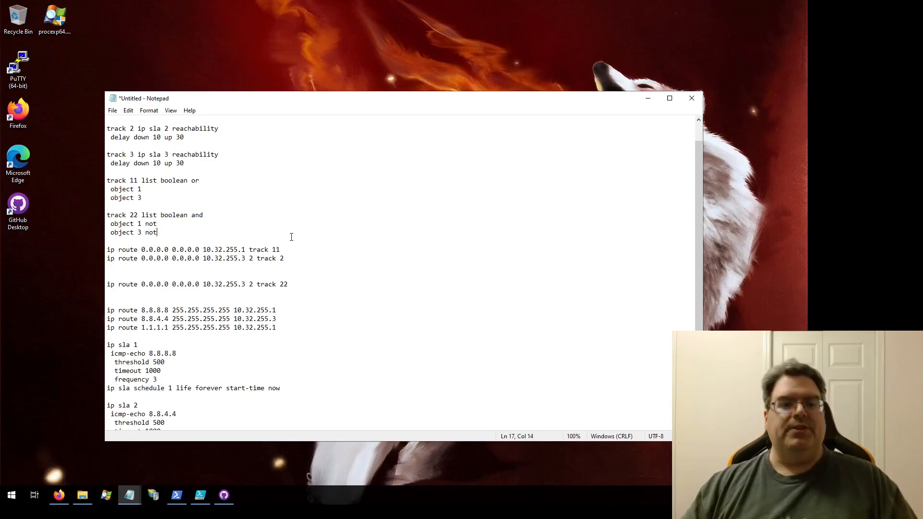
{"action": "left_click_drag", "start_coordinate": [174, 229], "coordinate": [107, 216]}
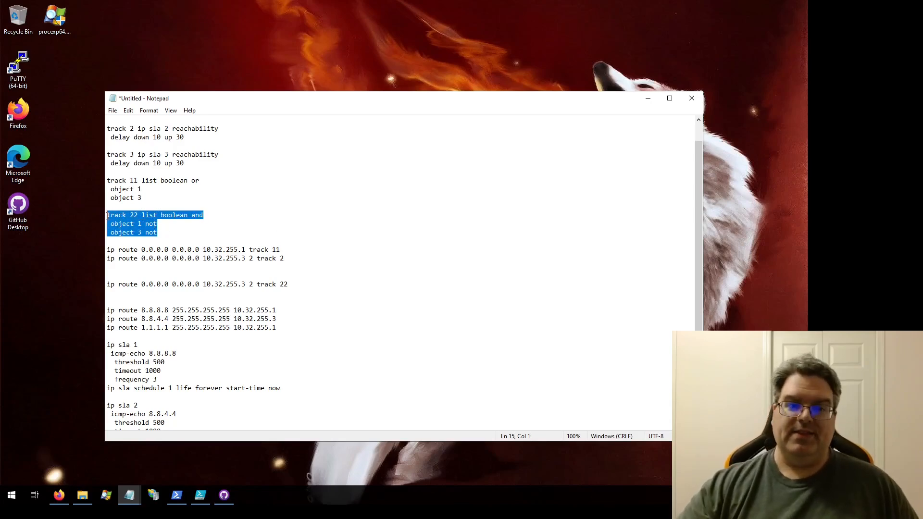
{"action": "left_click", "coordinate": [166, 233]}
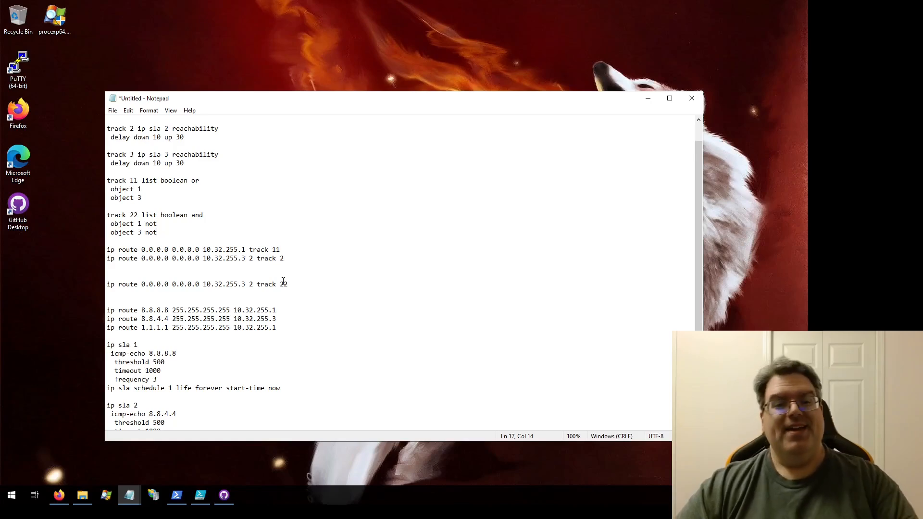
- Delete the copied backup route that uses track 22, along with the surplus blank lines around it
{"action": "key", "text": "shift+Home"}
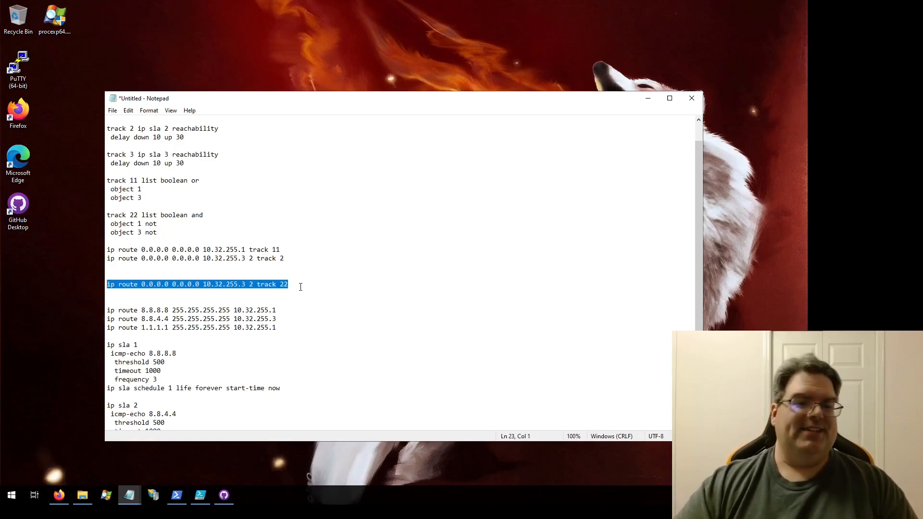
{"action": "key", "text": "BackSpace"}
{"action": "key", "text": "BackSpace"}
{"action": "key", "text": "BackSpace"}
{"action": "key", "text": "BackSpace"}
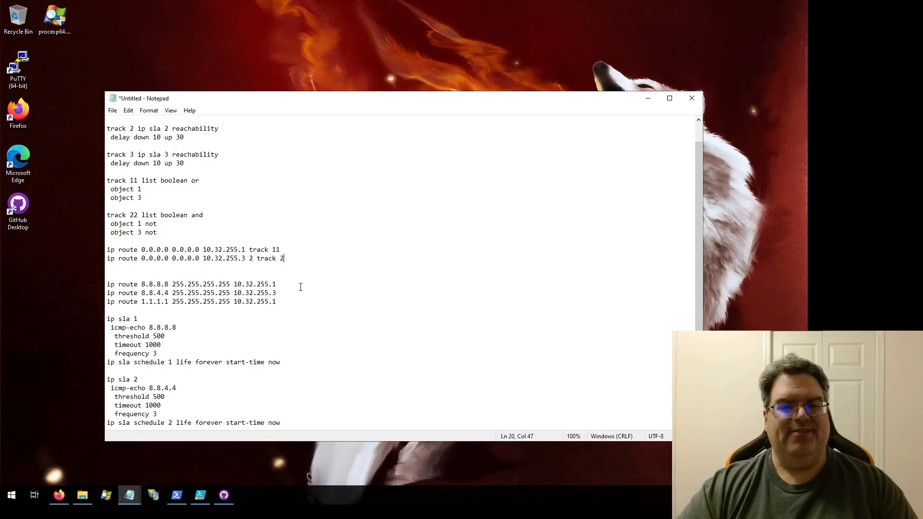
{"action": "key", "text": "Delete"}
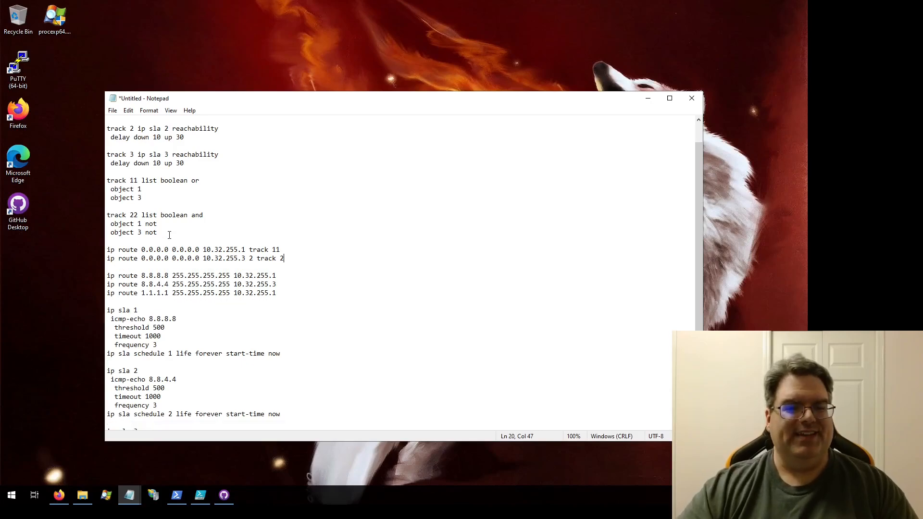
- Delete the whole track 22 boolean list and the extra blank line it leaves
{"action": "left_click_drag", "start_coordinate": [157, 233], "coordinate": [108, 215]}
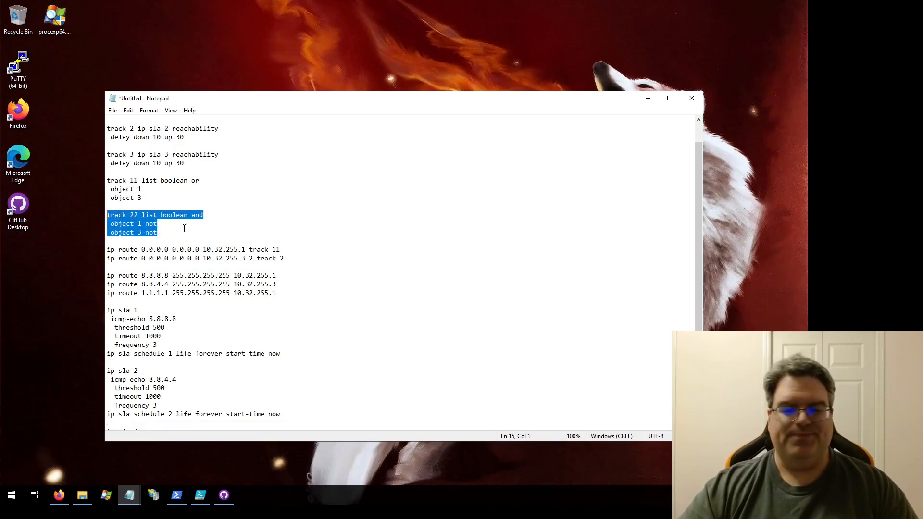
{"action": "key", "text": "Delete"}
{"action": "key", "text": "Delete"}
{"action": "key", "text": "Delete"}
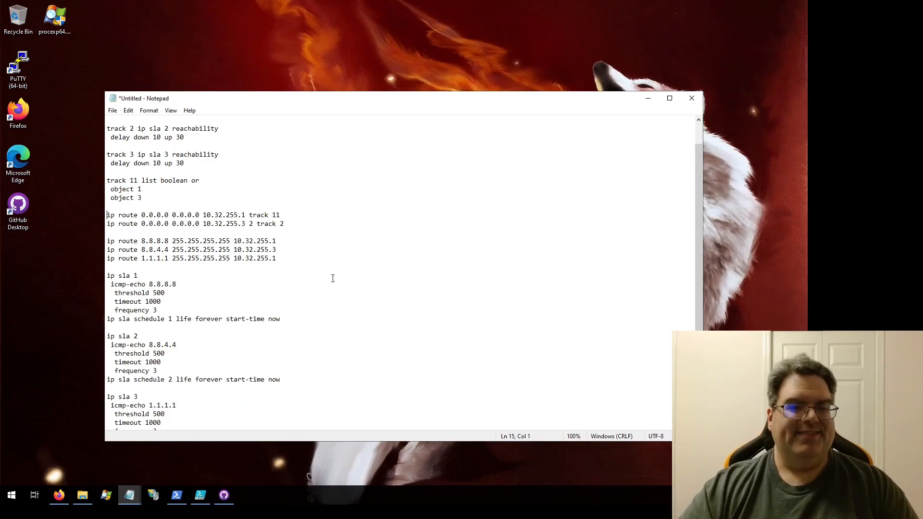